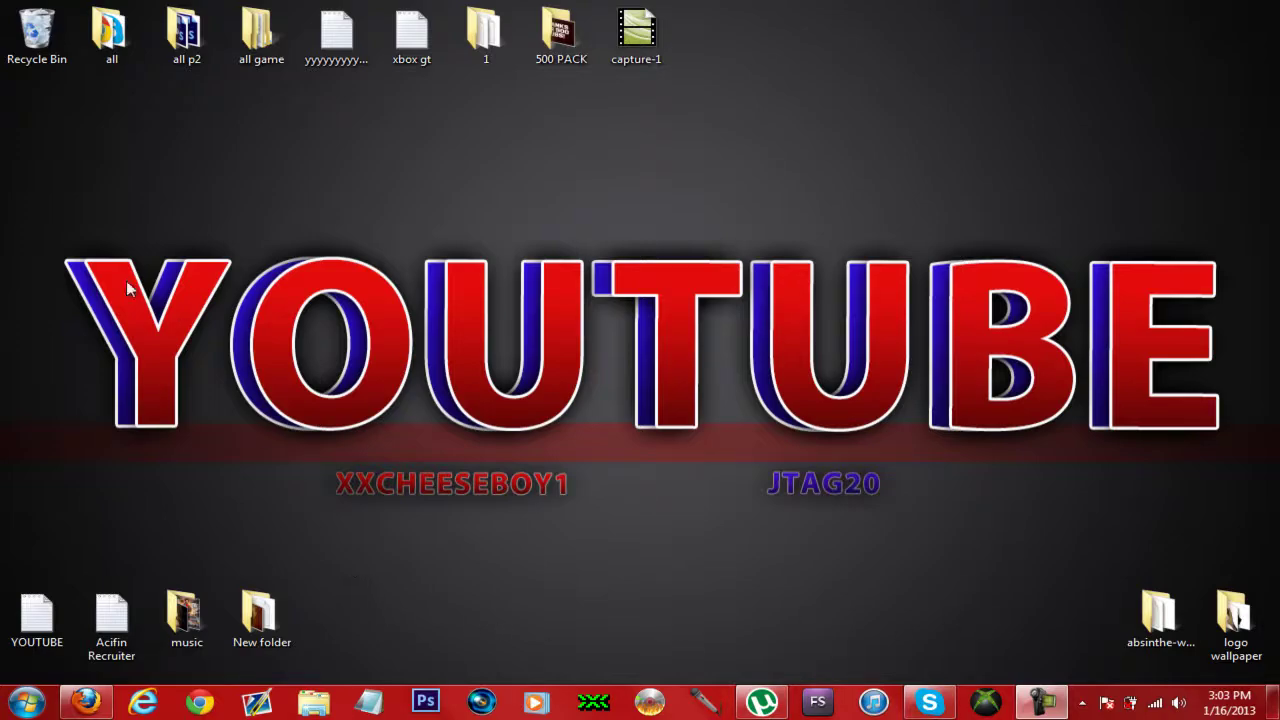
Restore Firefox showing the GamesTorrents Xbox360 games listing page.
{"action": "left_click_drag", "start_coordinate": [40, 221], "coordinate": [844, 478]}
{"action": "left_click_drag", "start_coordinate": [944, 539], "coordinate": [697, 453]}
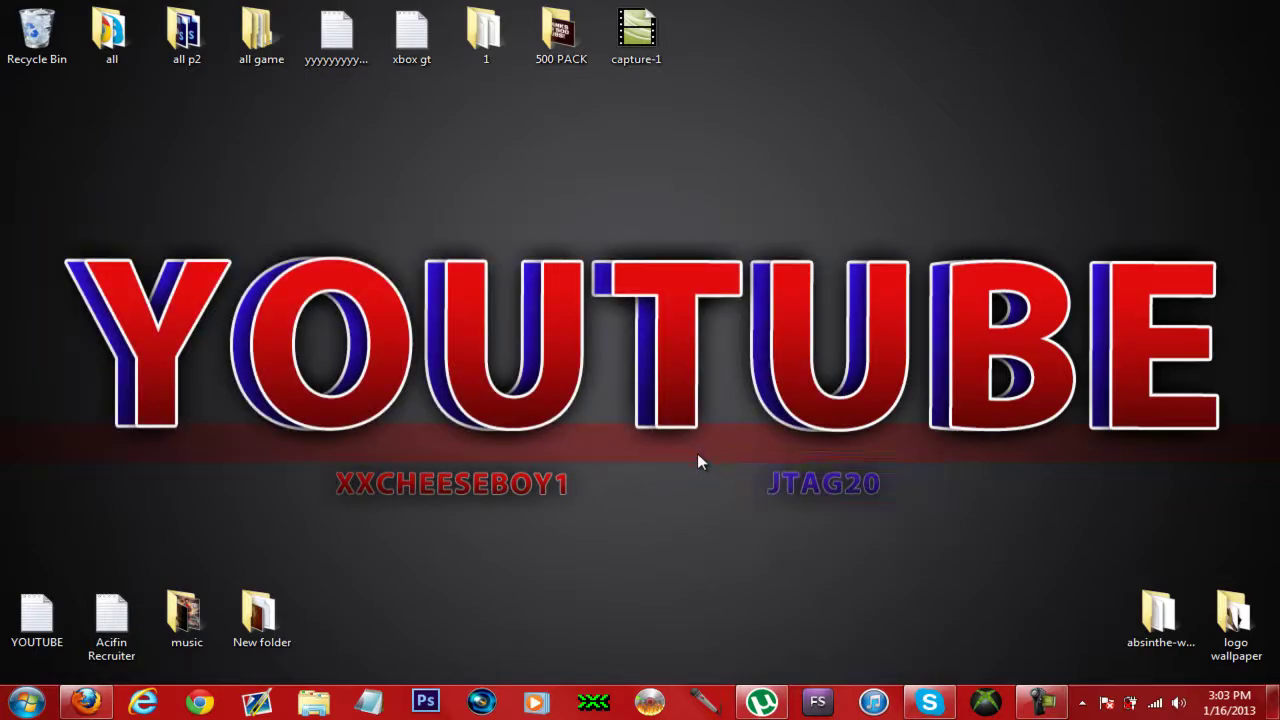
{"action": "left_click_drag", "start_coordinate": [886, 515], "coordinate": [754, 456]}
{"action": "left_click", "coordinate": [85, 703]}
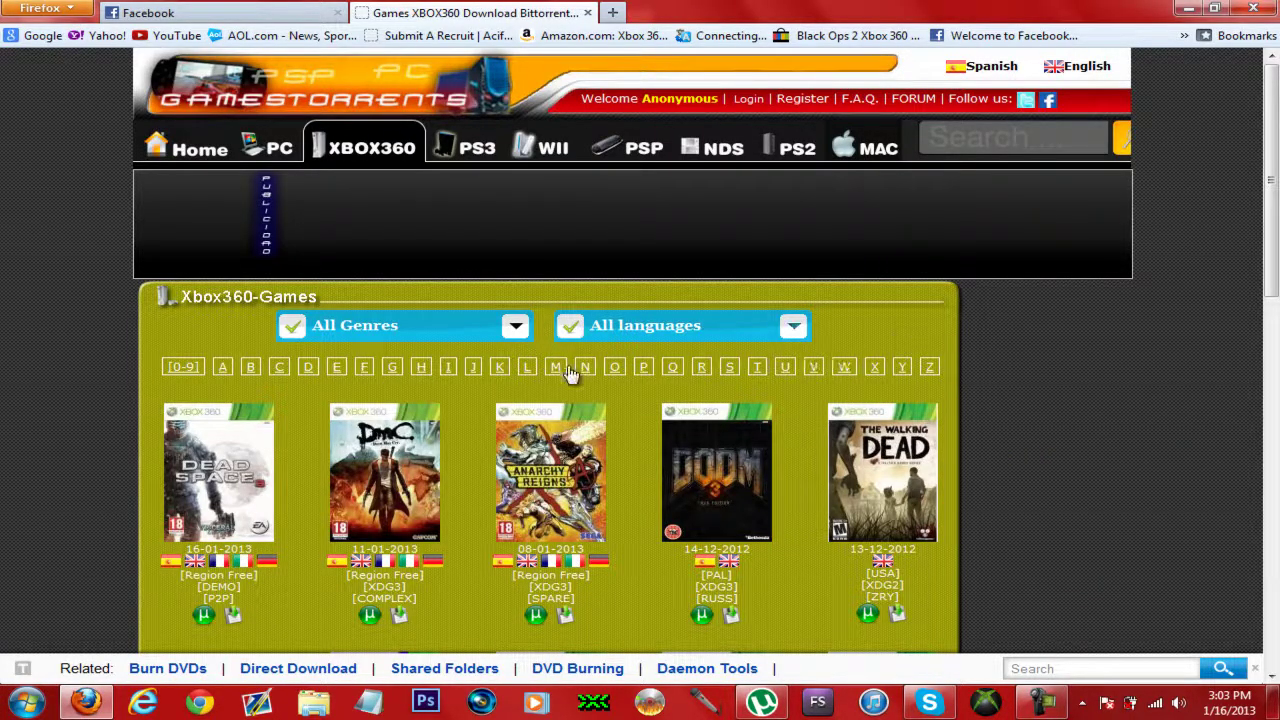
Paste 'MX Vs ATV Alive' into the site search and scroll to the 6.84 GB Xbox360 result.
{"action": "scroll", "coordinate": [1262, 148], "scroll_direction": "down", "scroll_amount": 5}
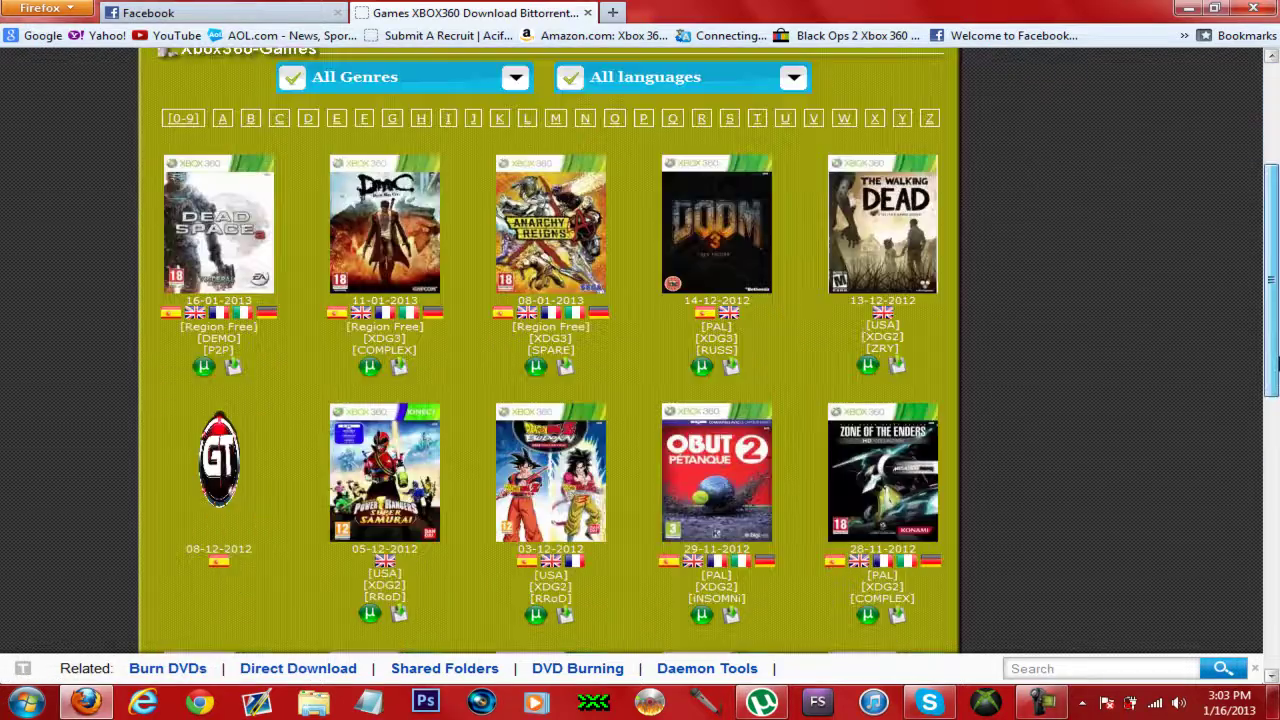
{"action": "scroll", "coordinate": [1262, 148], "scroll_direction": "up", "scroll_amount": 5}
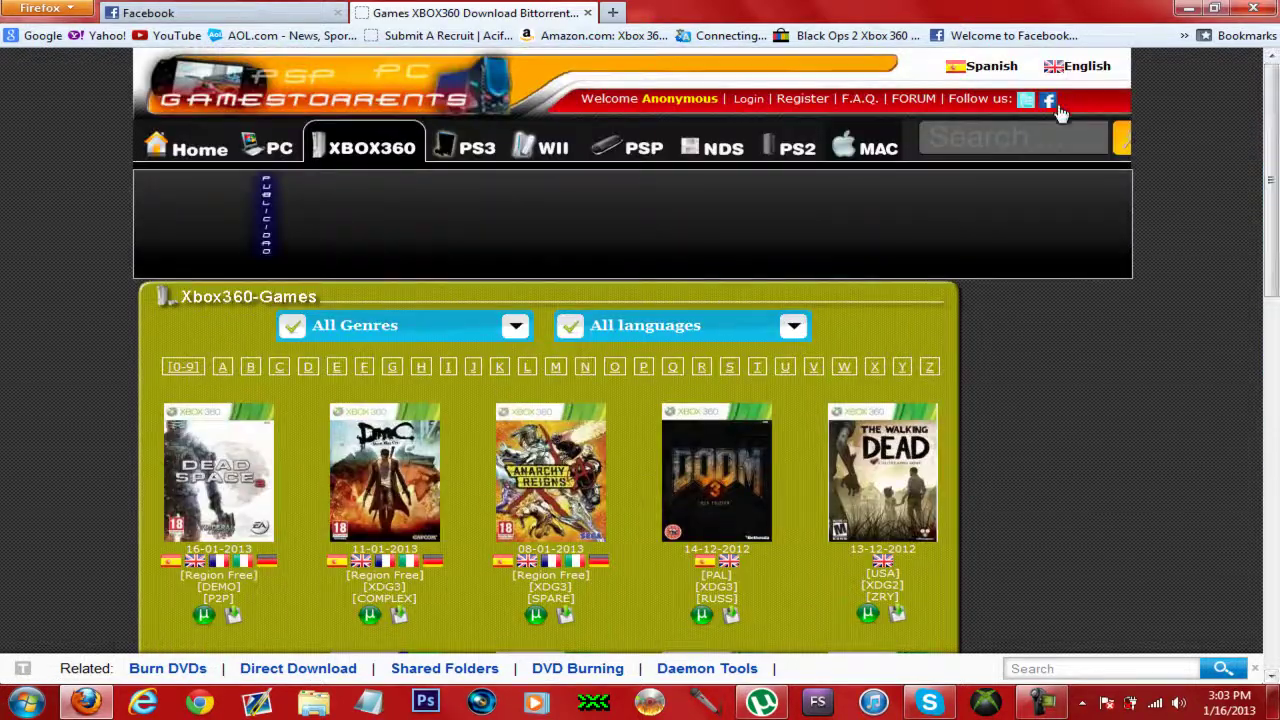
{"action": "left_click", "coordinate": [1010, 138]}
{"action": "right_click", "coordinate": [1000, 144]}
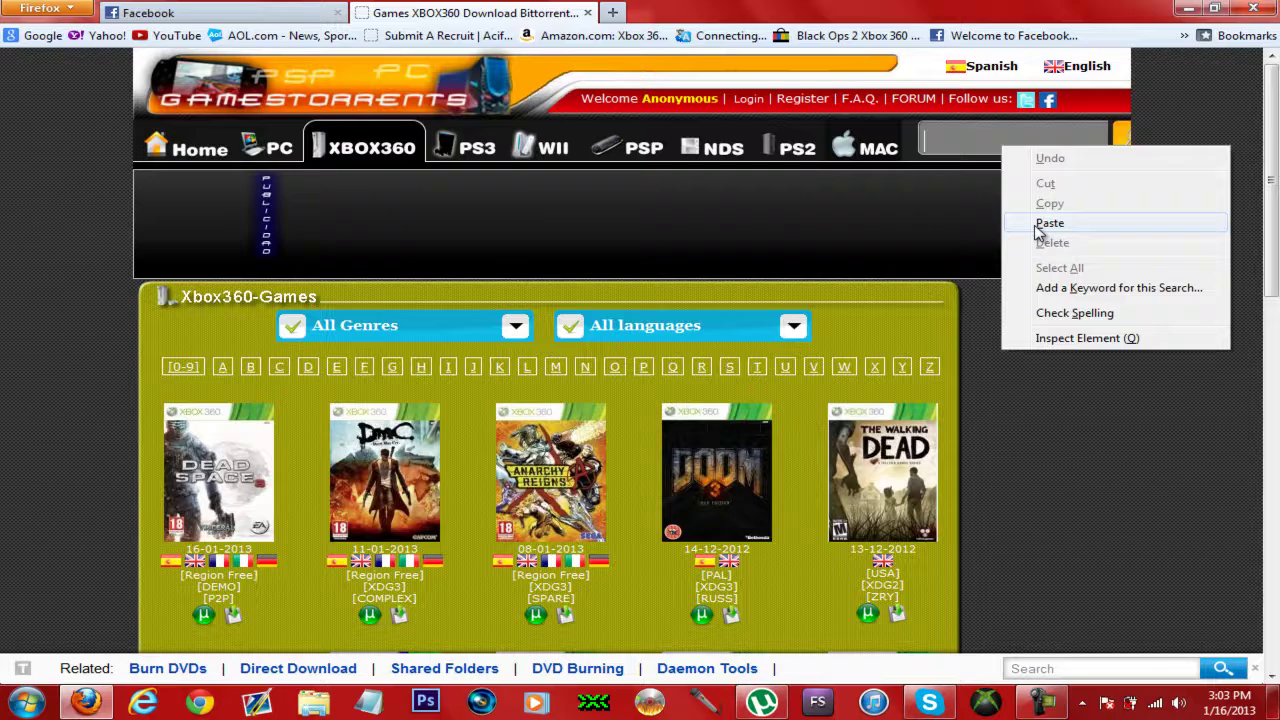
{"action": "left_click", "coordinate": [1036, 222]}
{"action": "left_click", "coordinate": [1118, 145]}
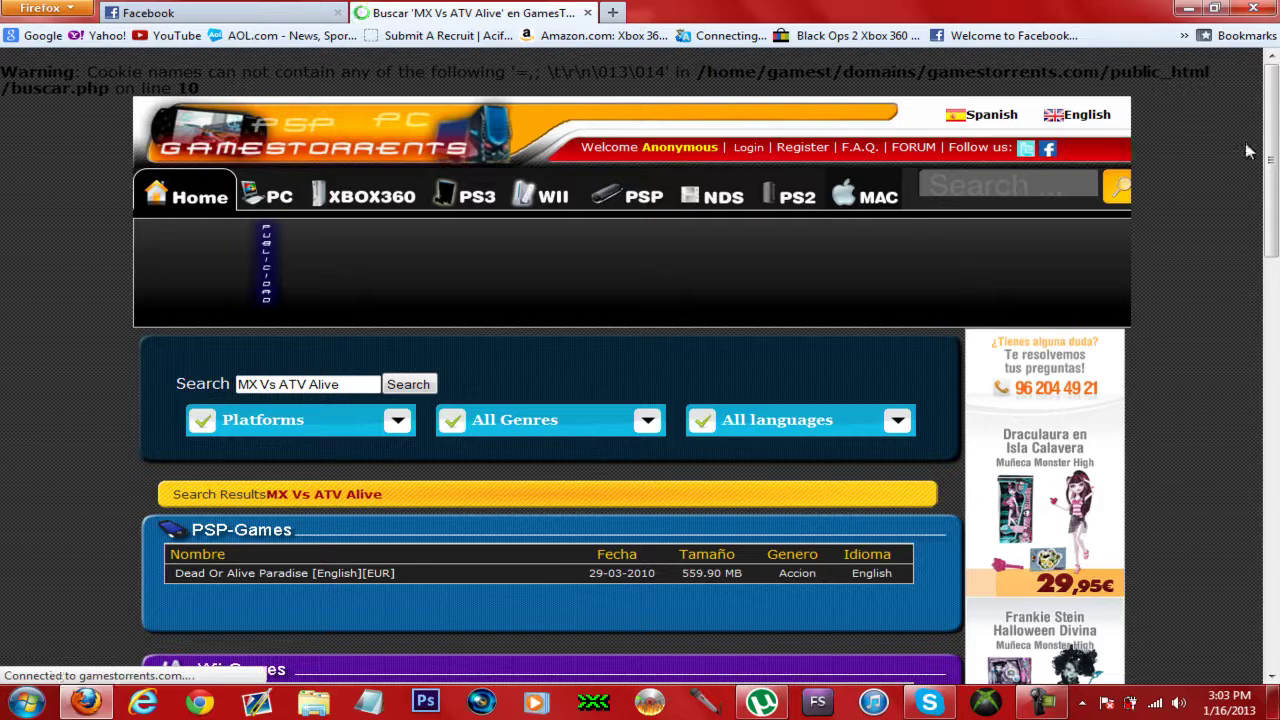
{"action": "left_click_drag", "start_coordinate": [1273, 144], "coordinate": [1274, 158]}
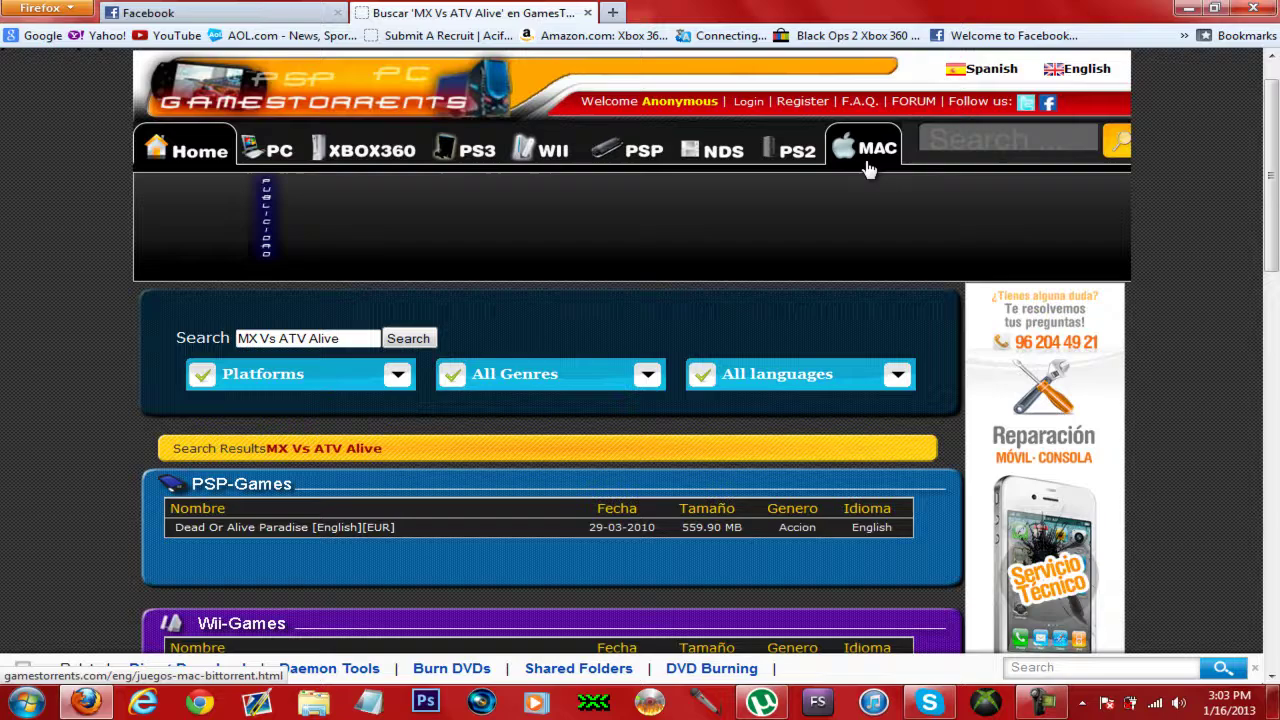
{"action": "left_click_drag", "start_coordinate": [1272, 235], "coordinate": [1278, 400]}
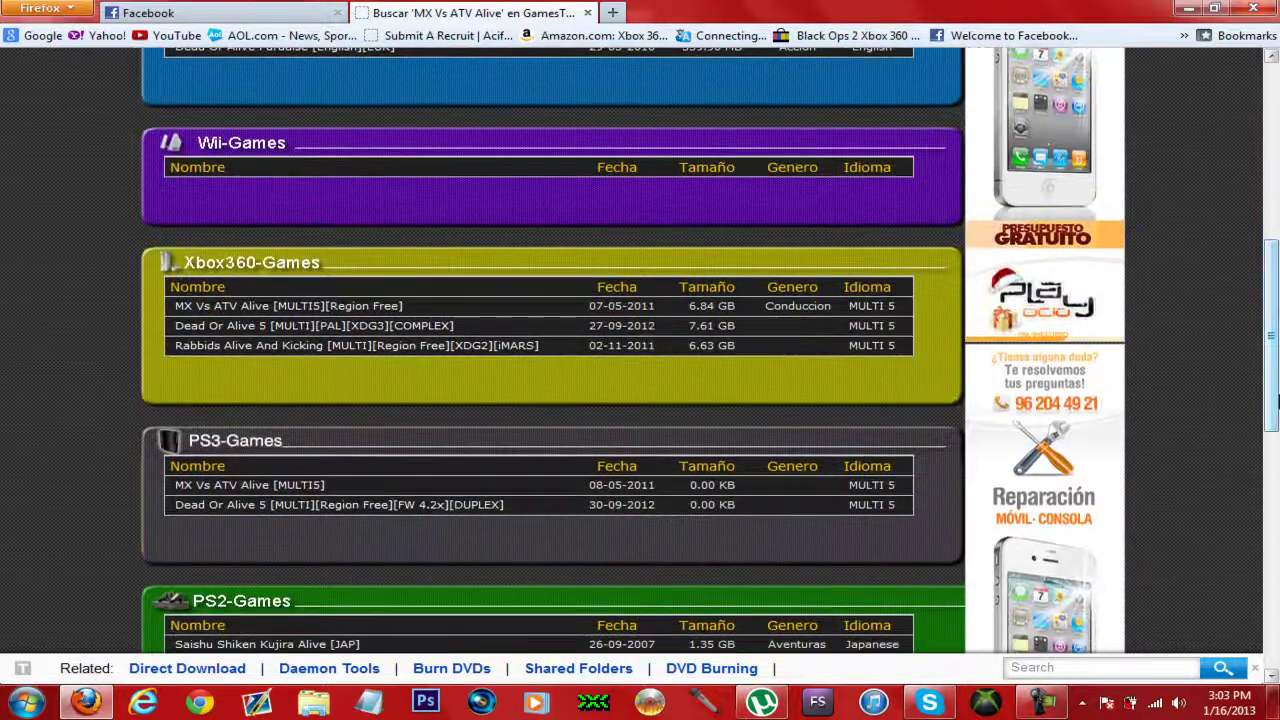
Open the MX Vs ATV Alive [MULTI5][Region Free] page and cancel the torrent download prompt.
{"action": "left_click", "coordinate": [272, 309]}
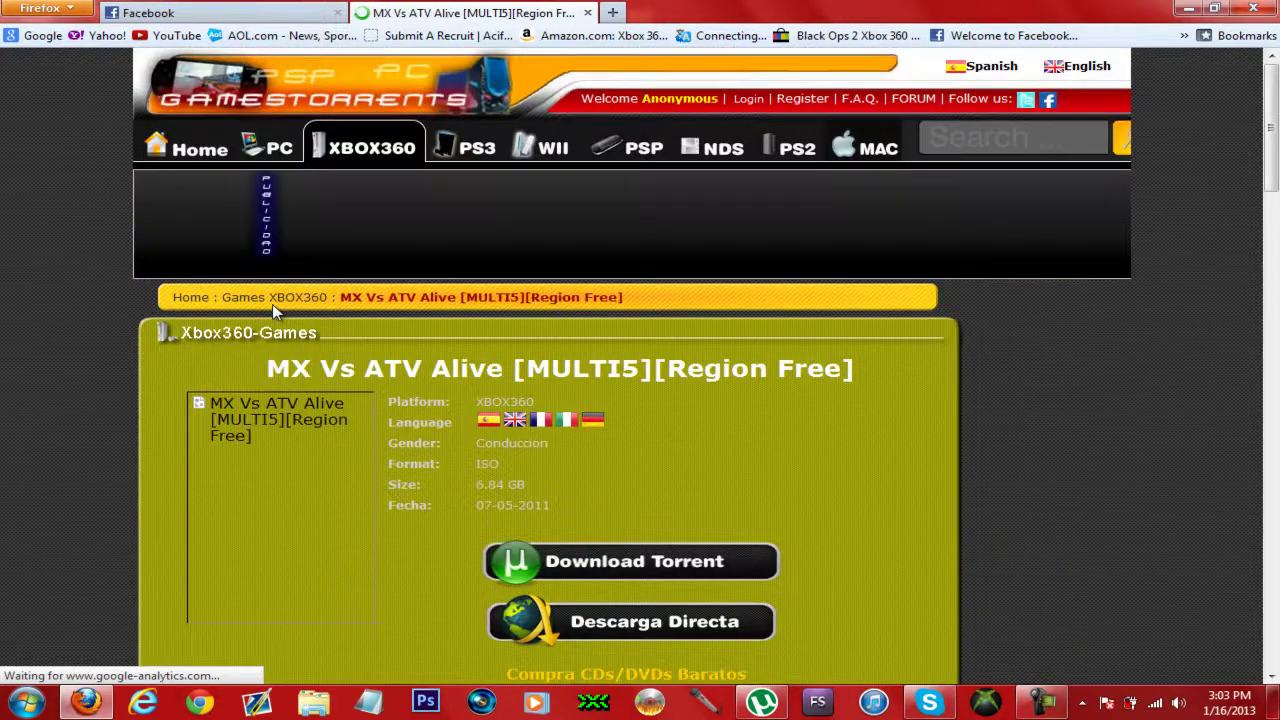
{"action": "left_click", "coordinate": [629, 578]}
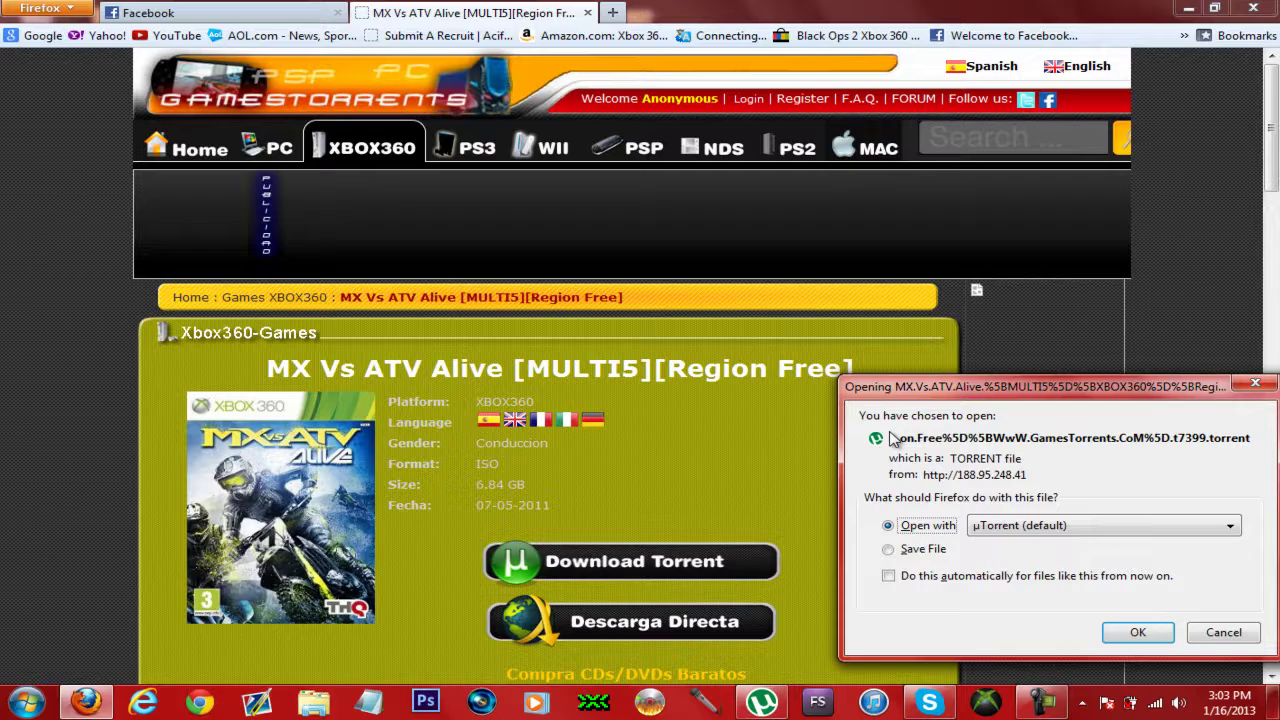
{"action": "left_click", "coordinate": [1023, 532]}
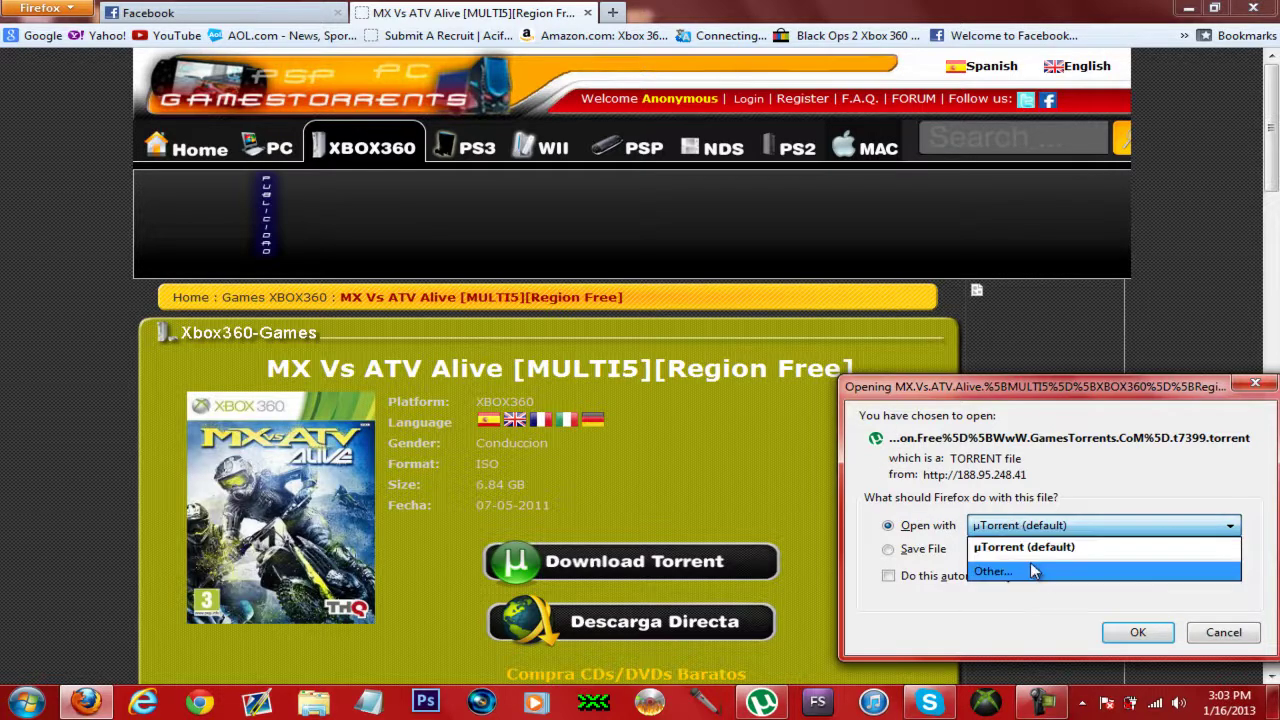
{"action": "left_click", "coordinate": [1036, 573]}
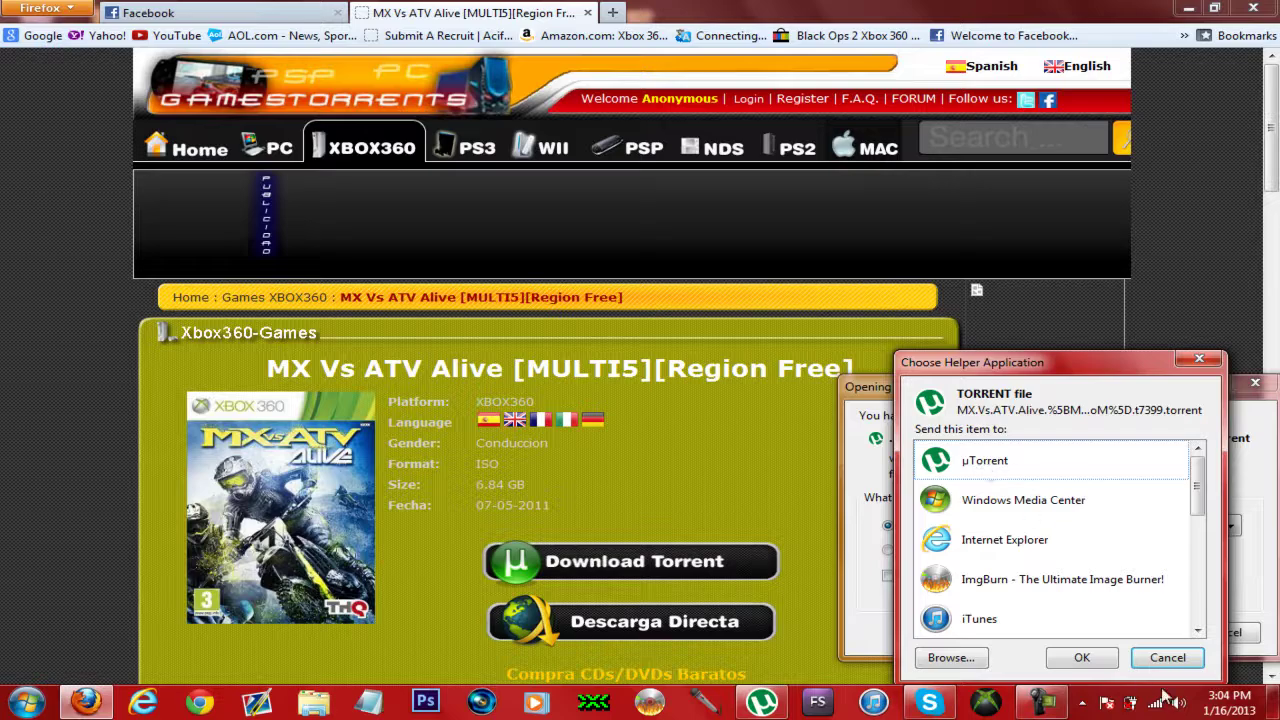
{"action": "left_click", "coordinate": [1167, 657]}
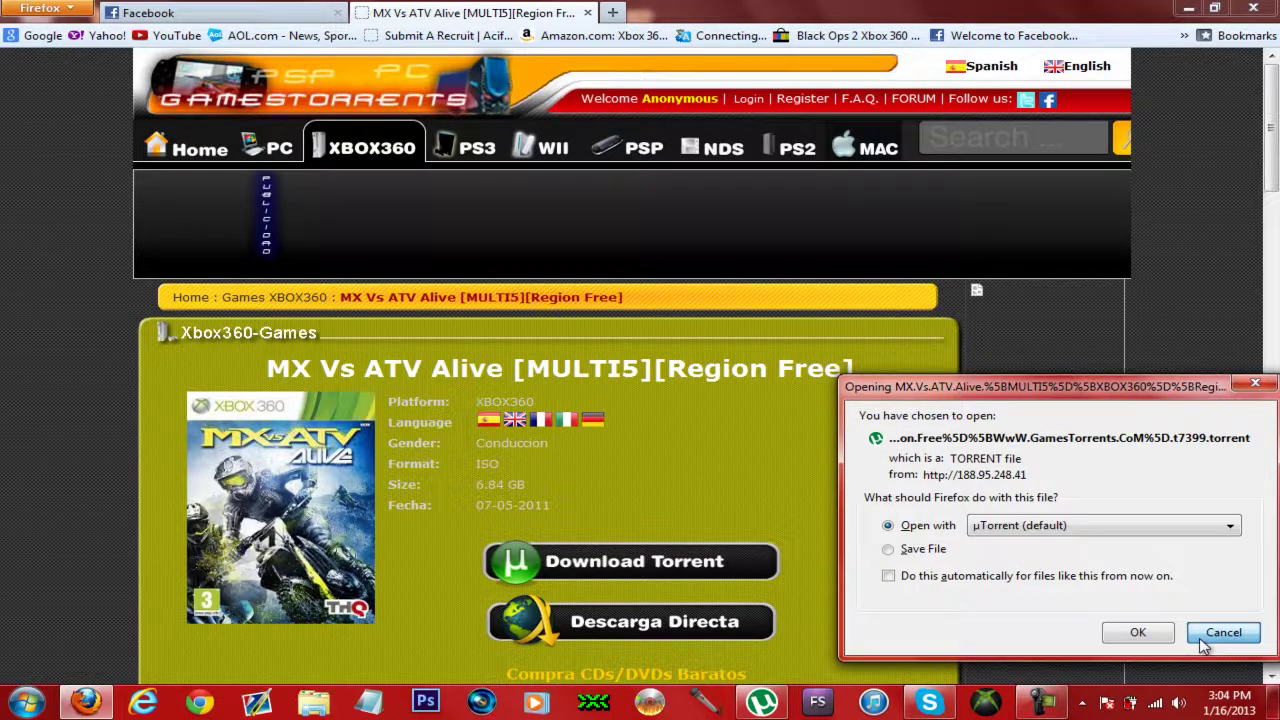
{"action": "left_click", "coordinate": [1203, 645]}
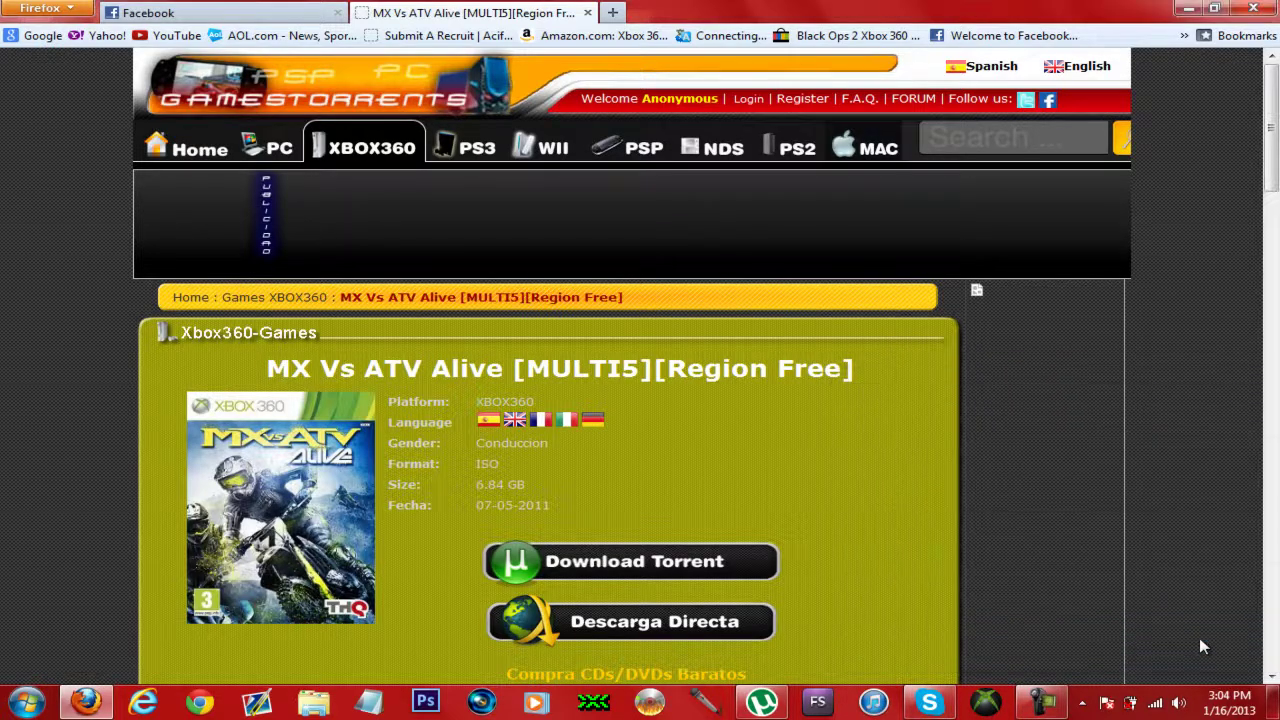
Bring up µTorrent and remove the seeding MX Vs ATV Alive torrent, confirming with OK.
{"action": "left_click", "coordinate": [1196, 8]}
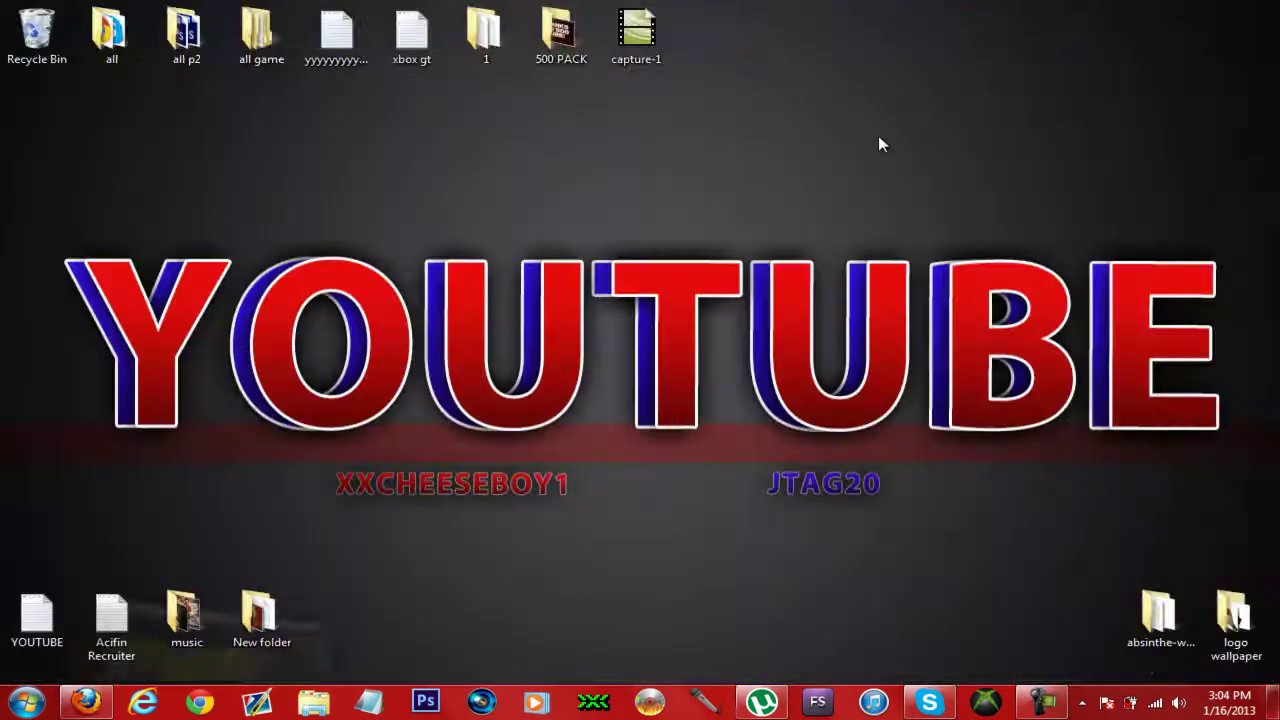
{"action": "left_click", "coordinate": [760, 702]}
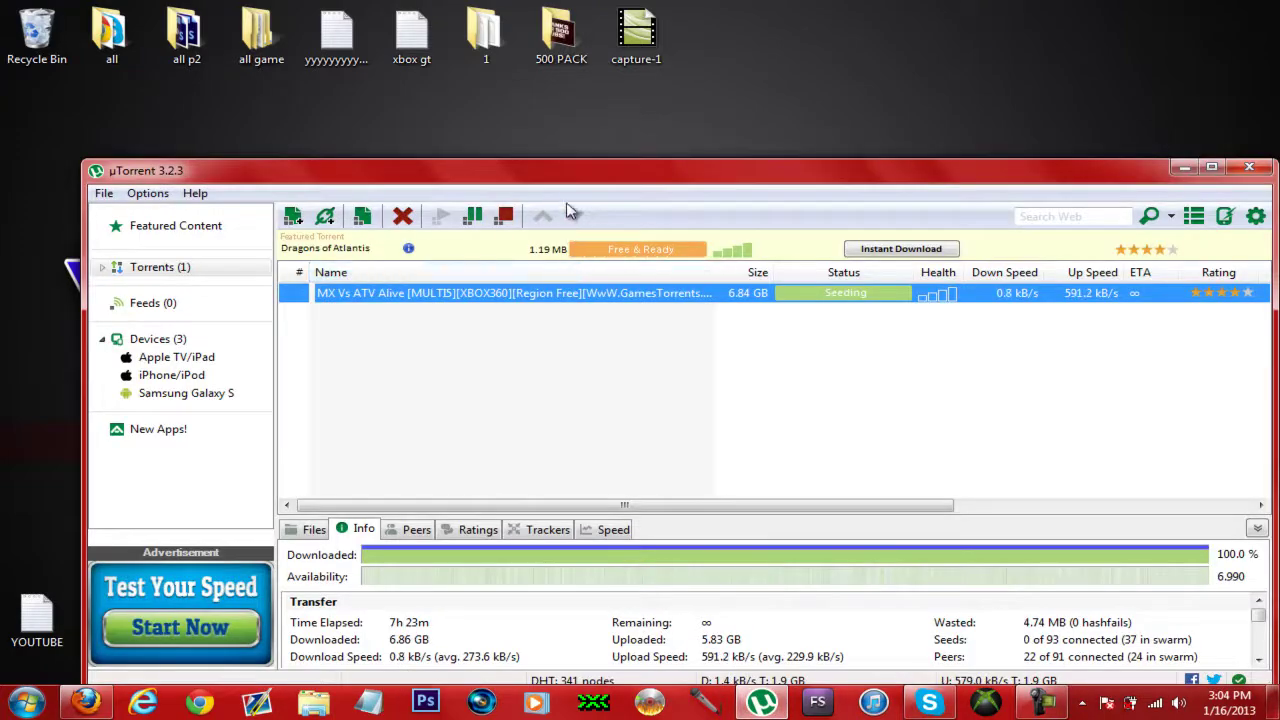
{"action": "left_click_drag", "start_coordinate": [566, 177], "coordinate": [565, 127]}
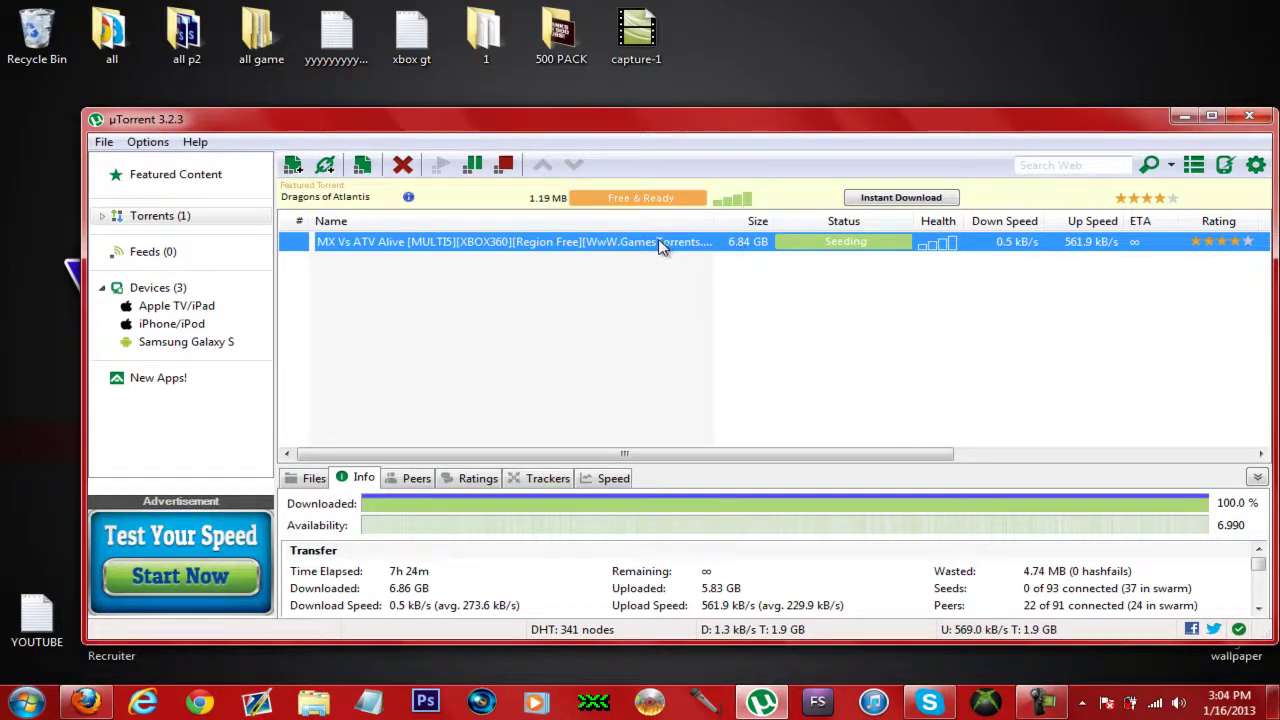
{"action": "left_click", "coordinate": [402, 166]}
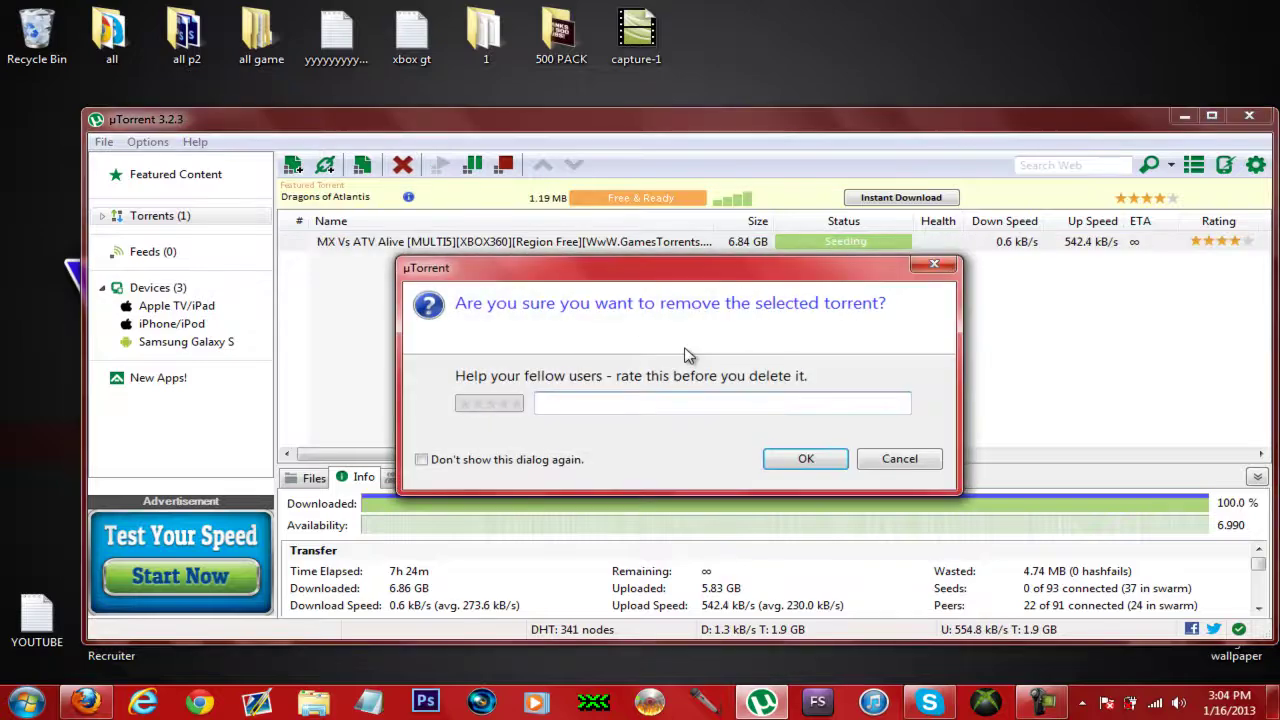
{"action": "left_click", "coordinate": [790, 465]}
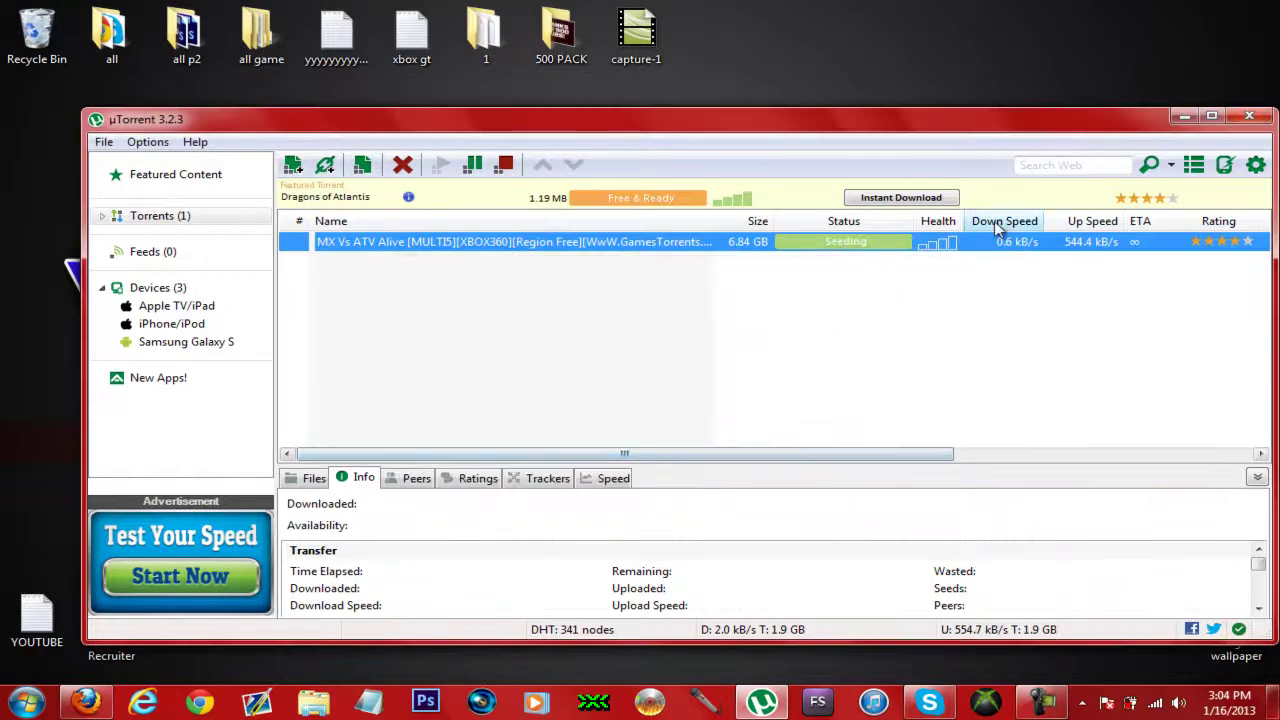
Open the all game folder, then the MX Vs ATV Alive folder.
{"action": "left_click", "coordinate": [1184, 117]}
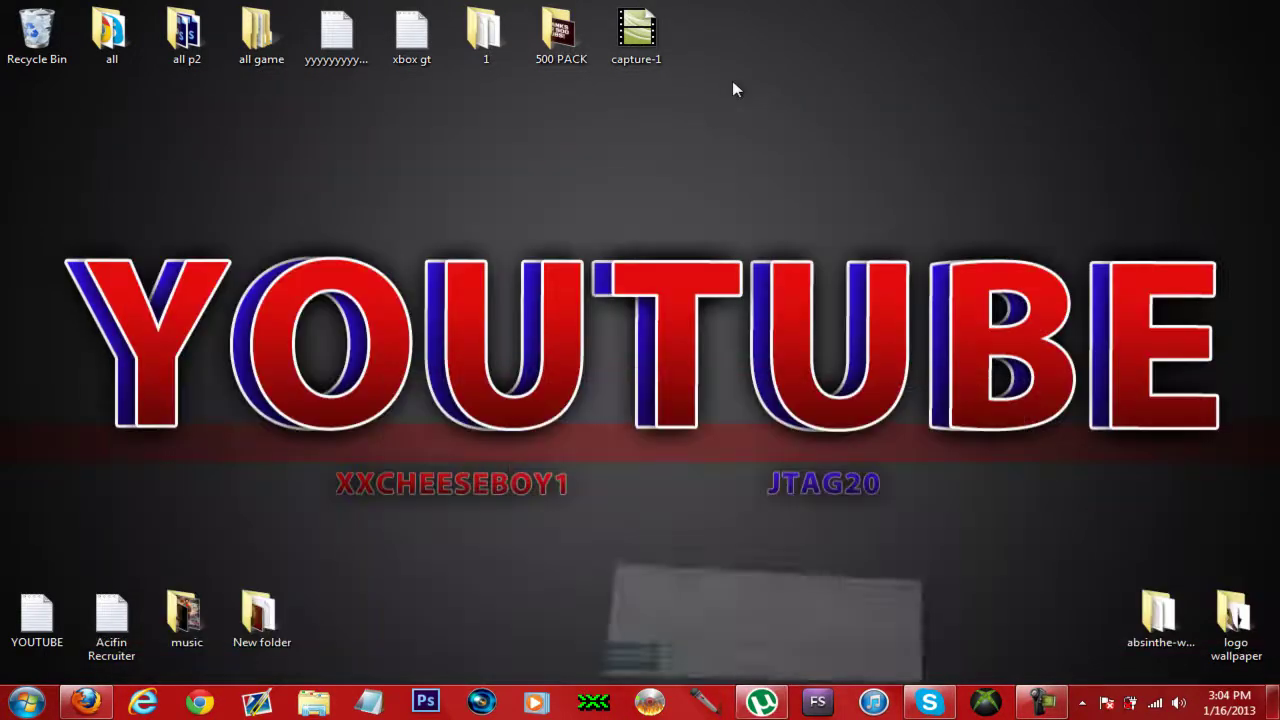
{"action": "double_click", "coordinate": [264, 38]}
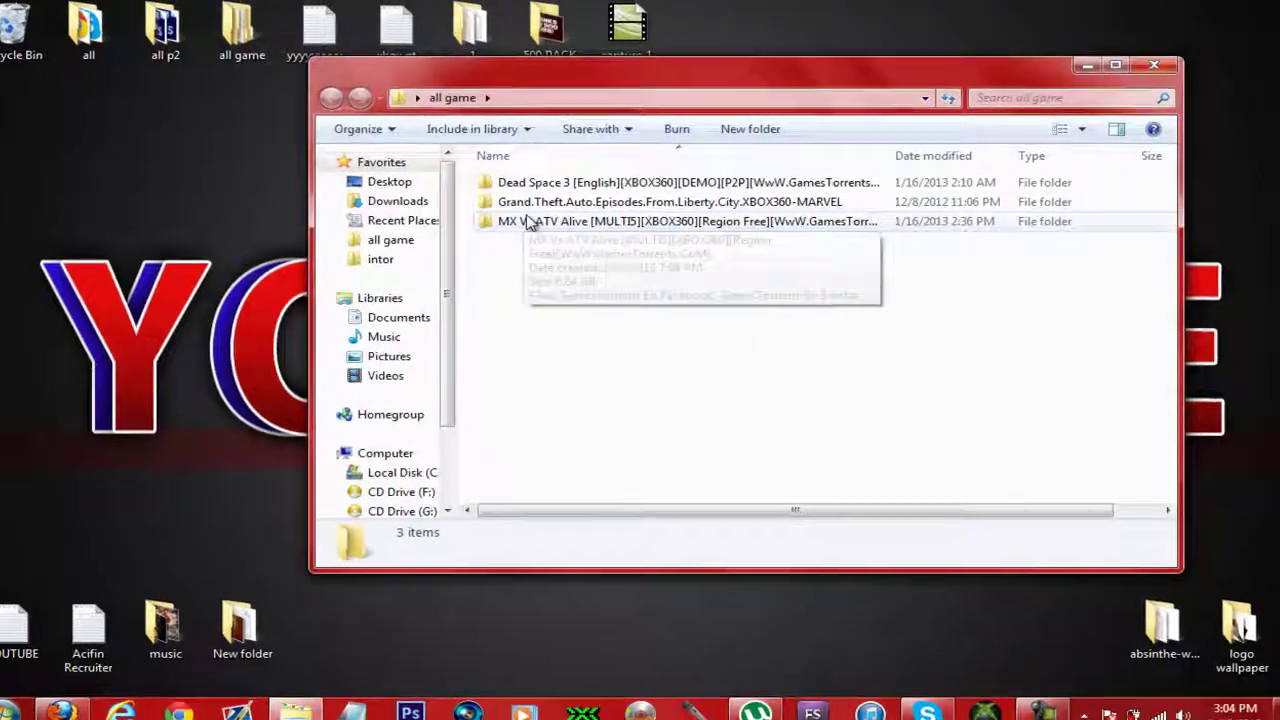
{"action": "left_click", "coordinate": [534, 223]}
{"action": "double_click", "coordinate": [372, 224]}
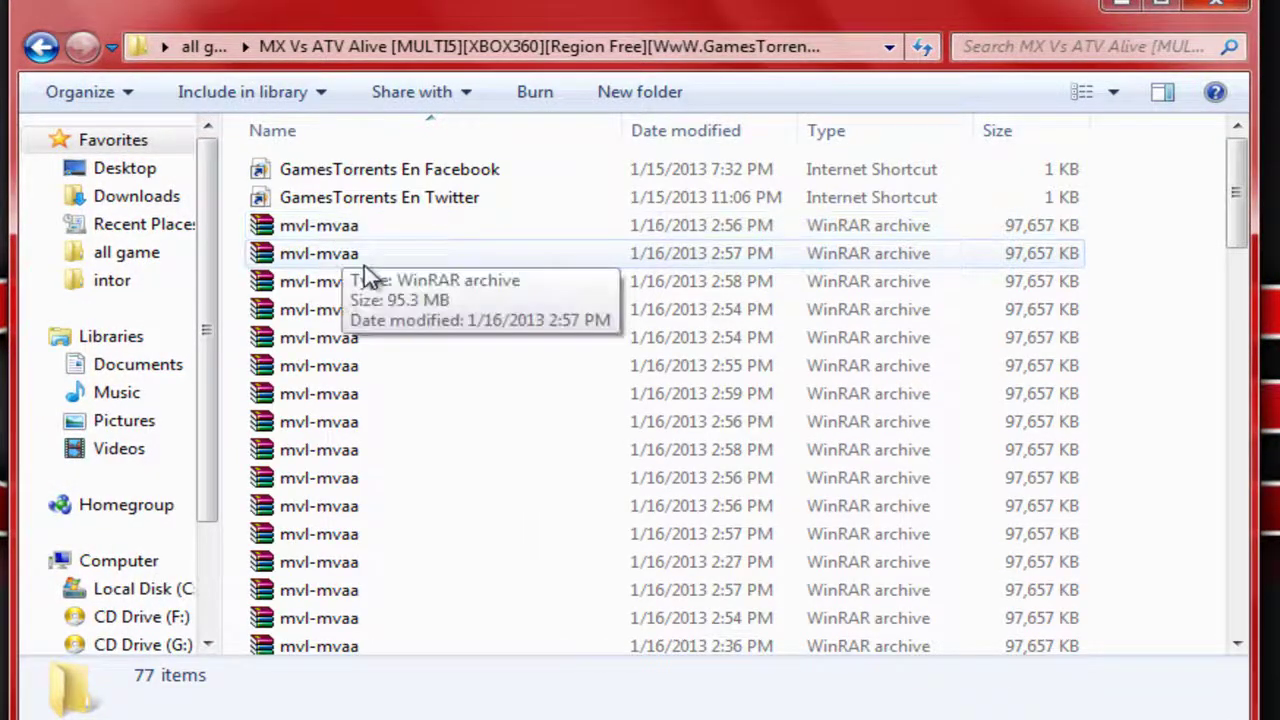
Extract the mvl-mvaa split archive here with WinRAR's Extract Here.
{"action": "left_click", "coordinate": [366, 262]}
{"action": "left_click", "coordinate": [352, 312]}
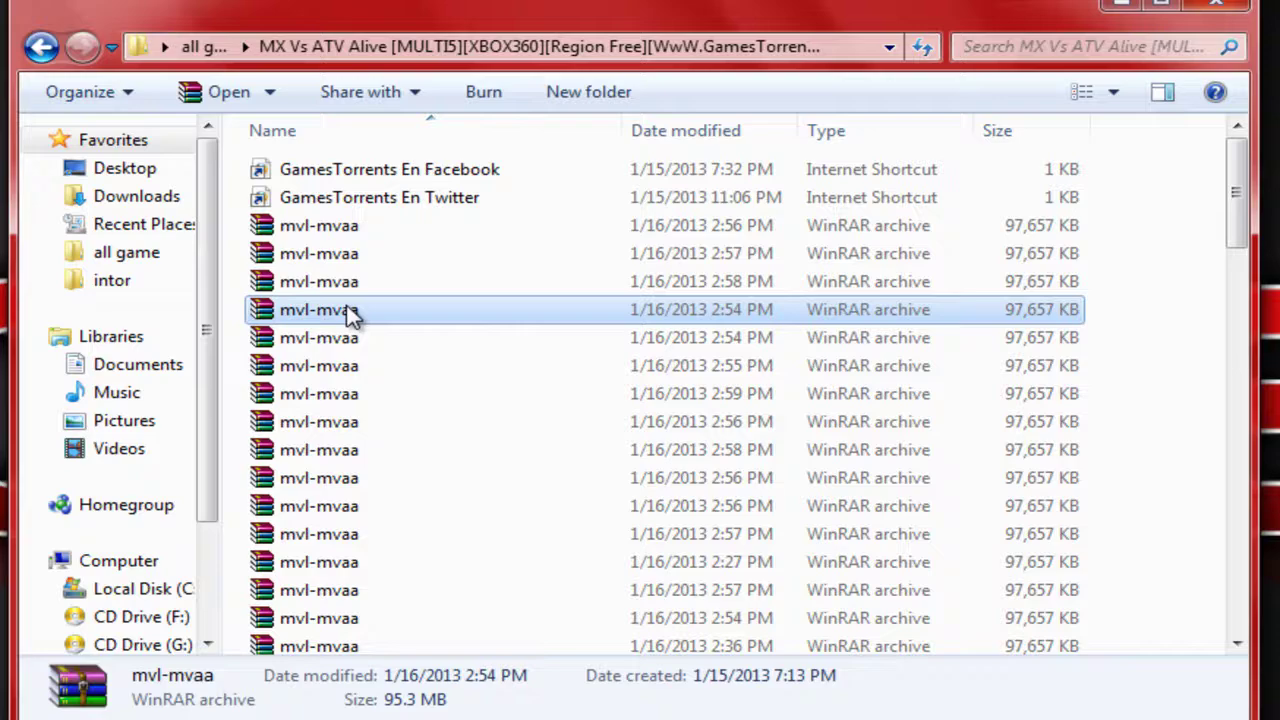
{"action": "right_click", "coordinate": [348, 308]}
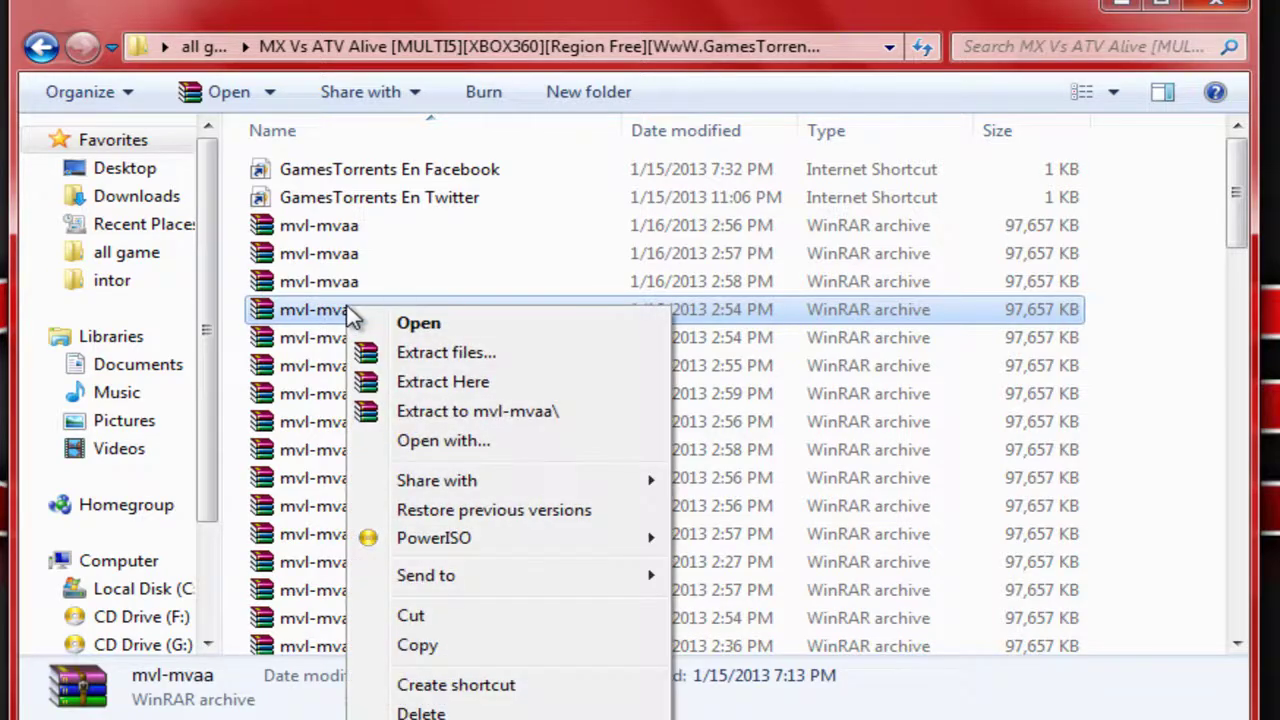
{"action": "left_click", "coordinate": [430, 384]}
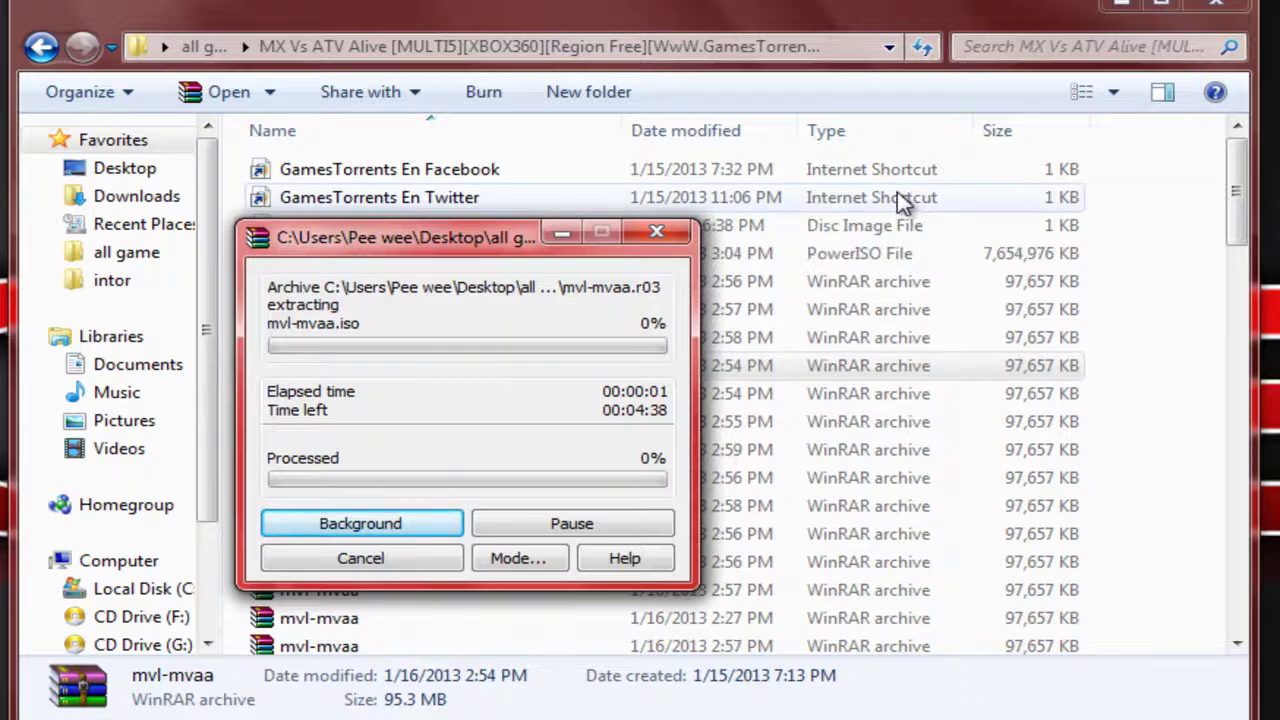
{"action": "left_click_drag", "start_coordinate": [497, 237], "coordinate": [483, 172]}
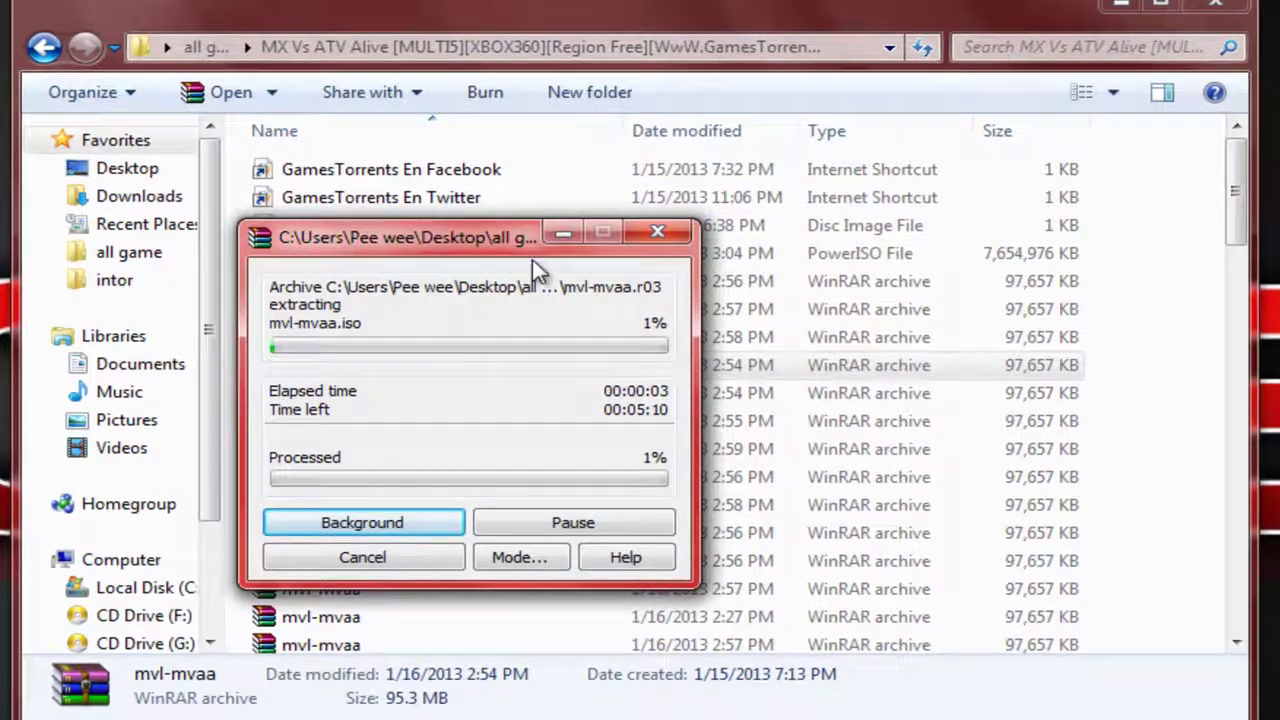
{"action": "left_click_drag", "start_coordinate": [651, 187], "coordinate": [651, 185]}
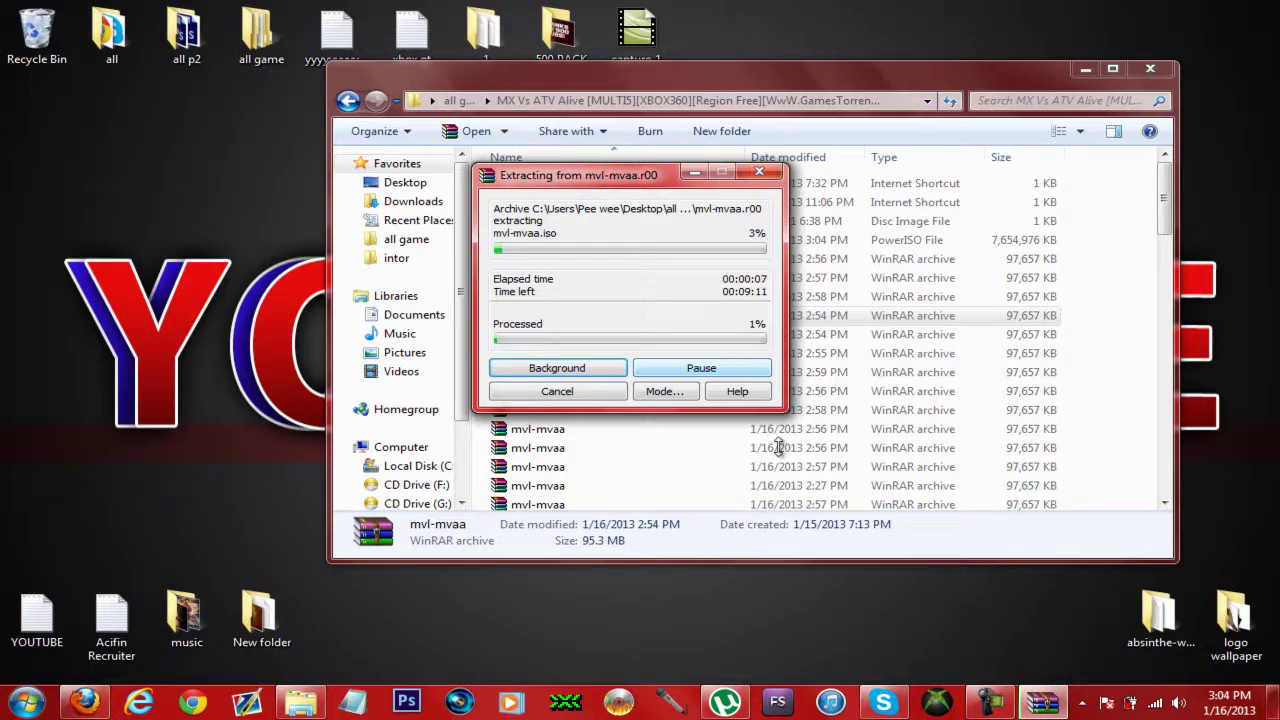
{"action": "left_click", "coordinate": [990, 703]}
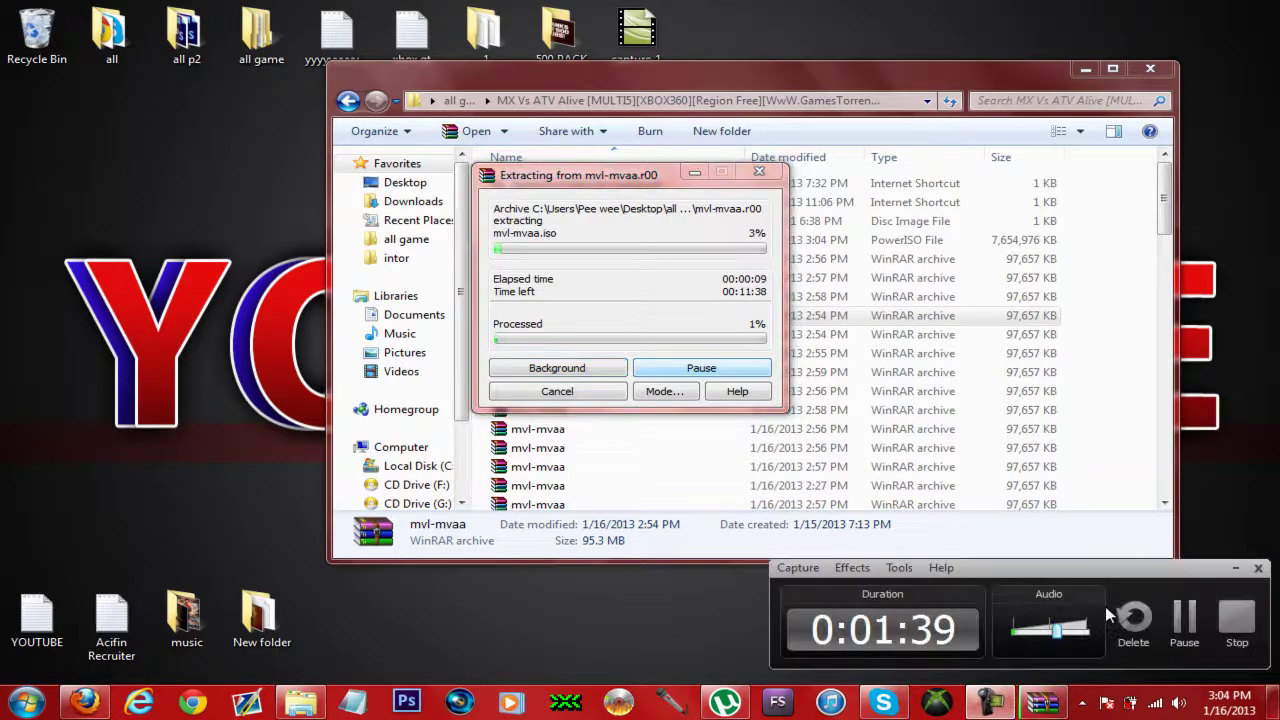
Move both mvl-mvaa files (1 KB and 7.29 GB) to the desktop and arrange their icons.
{"action": "left_click", "coordinate": [1184, 620]}
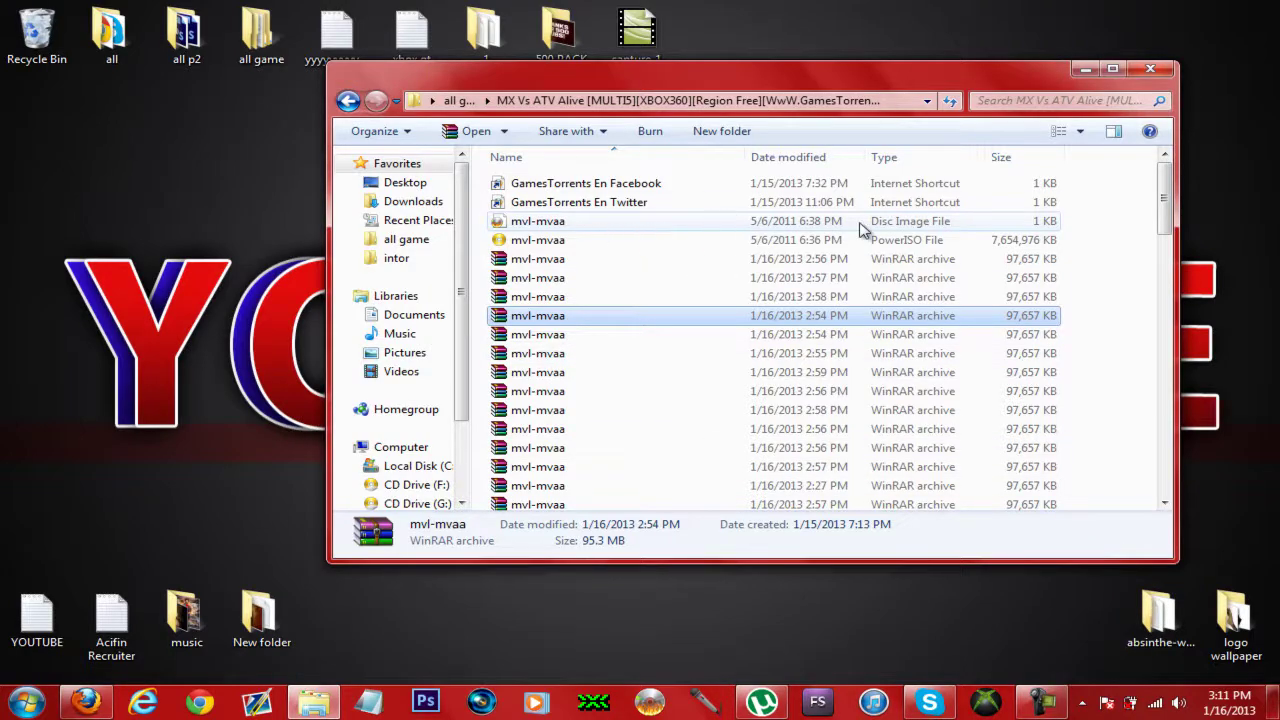
{"action": "left_click", "coordinate": [895, 221]}
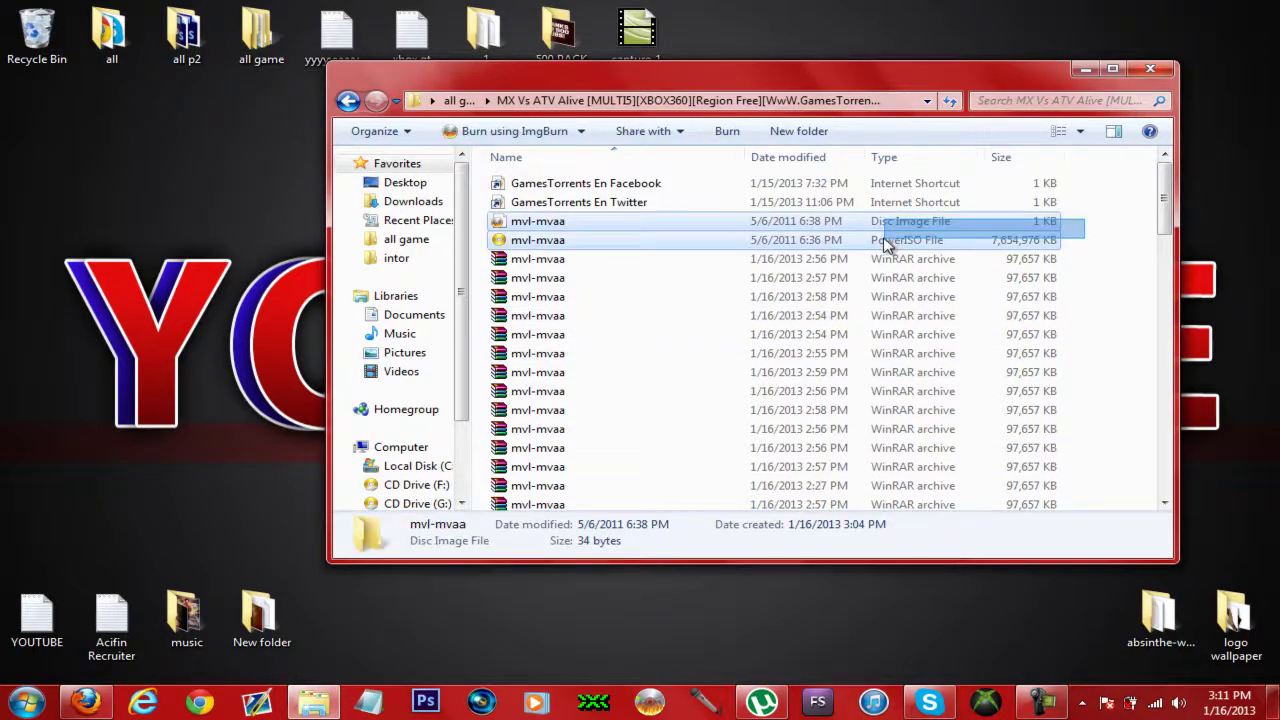
{"action": "left_click", "coordinate": [890, 240], "text": "shift"}
{"action": "left_click_drag", "start_coordinate": [910, 242], "coordinate": [250, 265]}
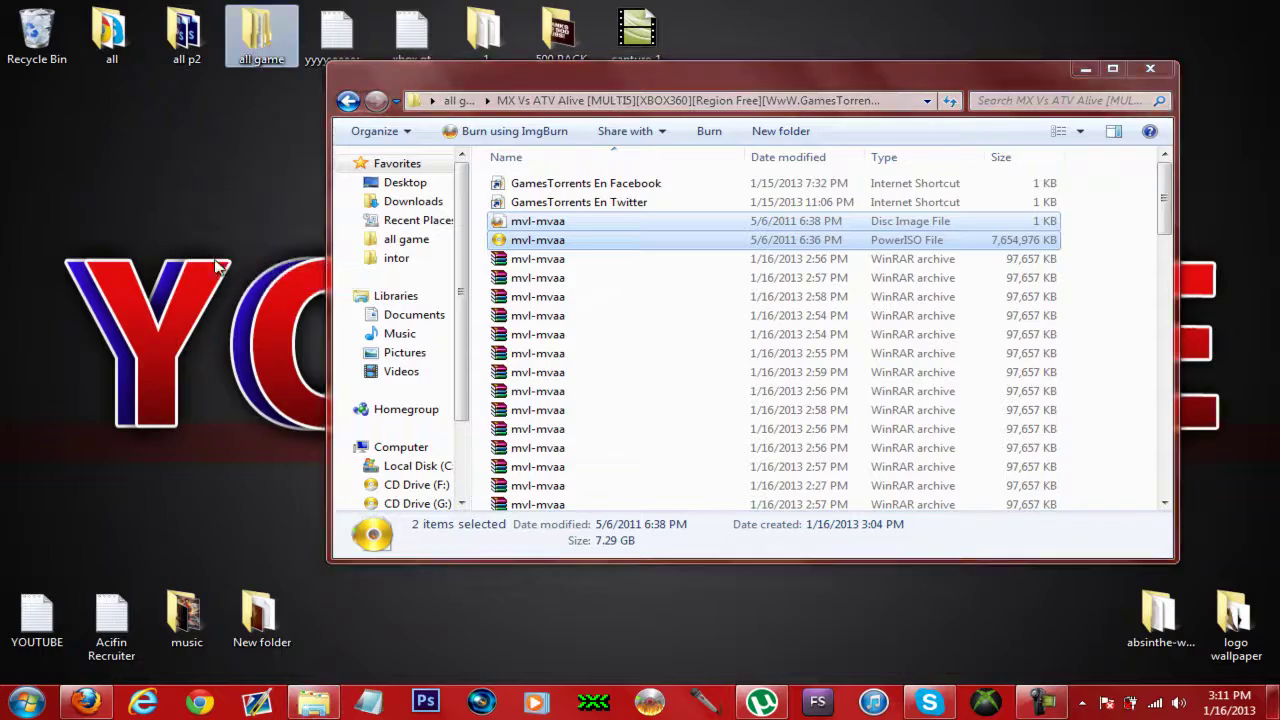
{"action": "left_click", "coordinate": [1136, 72]}
{"action": "left_click_drag", "start_coordinate": [185, 318], "coordinate": [580, 151]}
{"action": "left_click", "coordinate": [571, 230]}
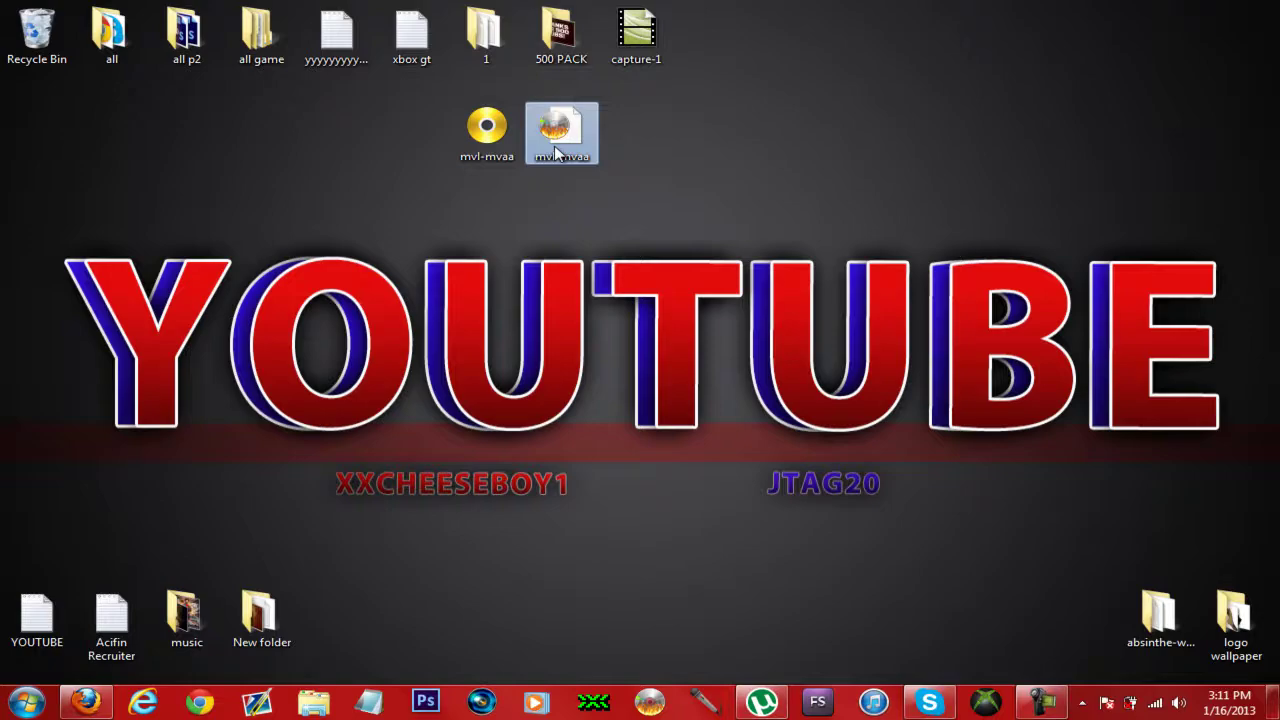
Launch abgx360 GUI and review the Options, Manually Patch, AutoFix, Rebuilding and Misc tabs.
{"action": "left_click", "coordinate": [591, 706]}
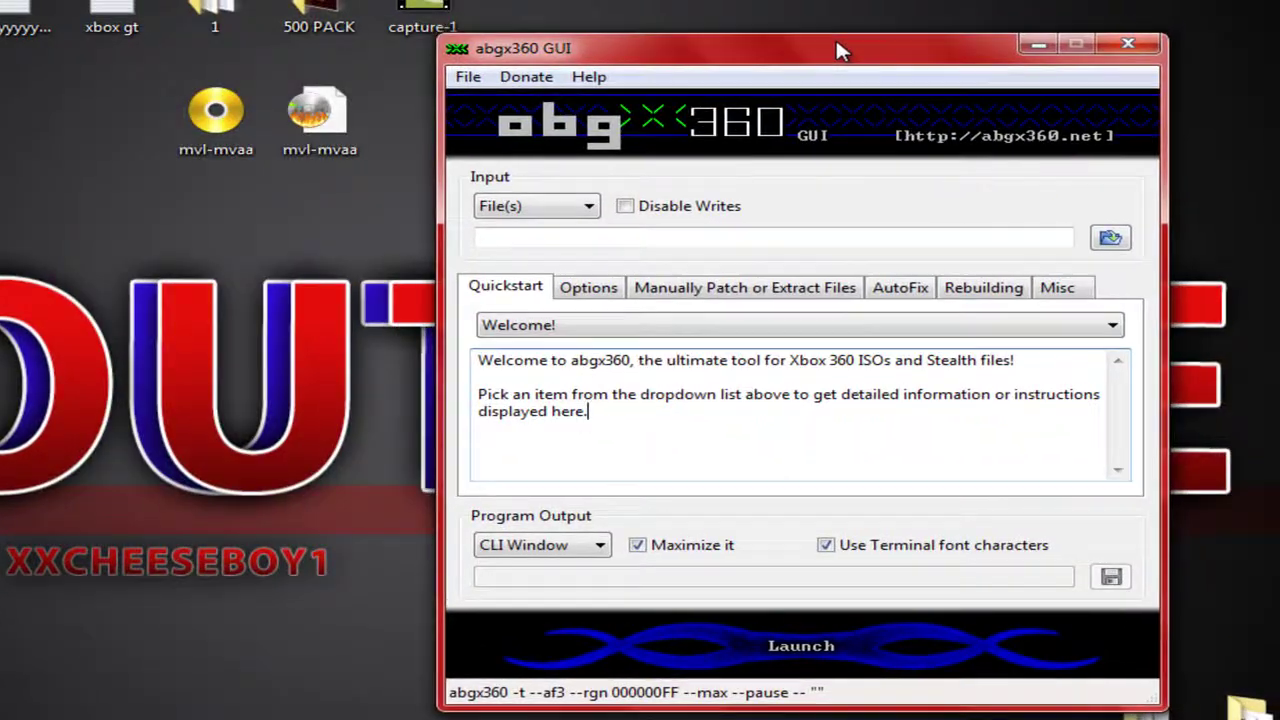
{"action": "left_click", "coordinate": [592, 289]}
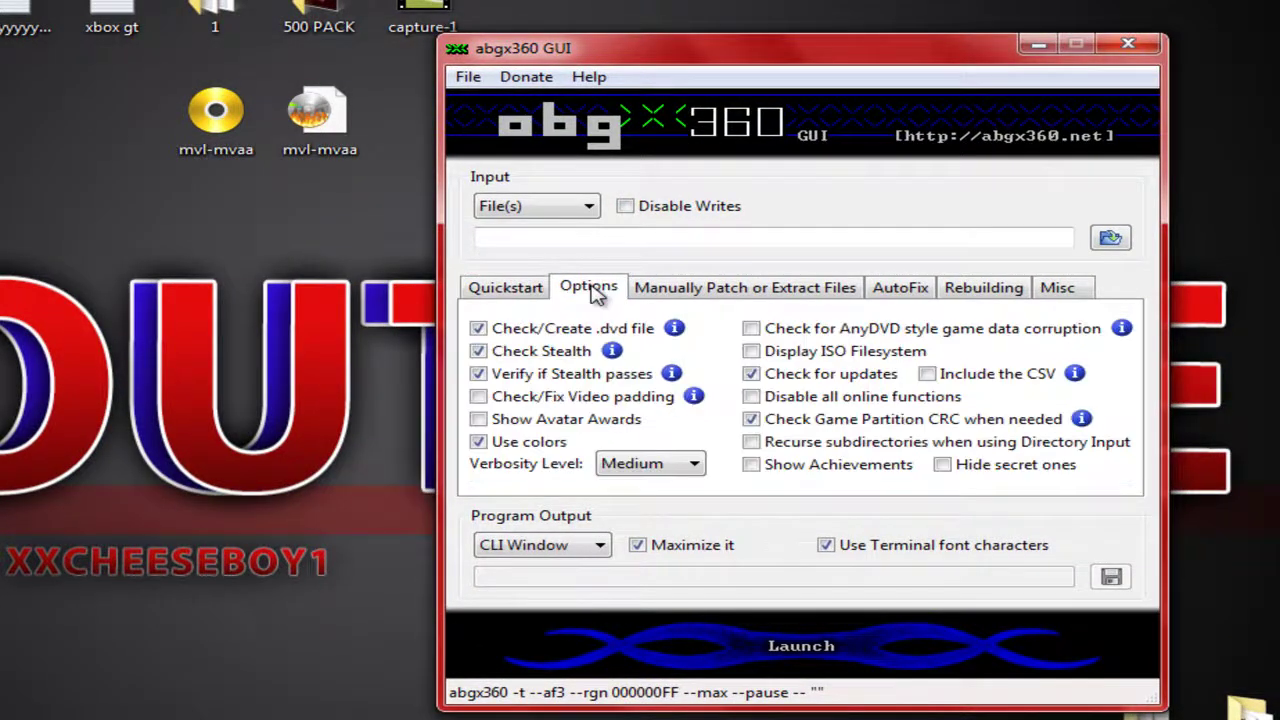
{"action": "left_click", "coordinate": [660, 290]}
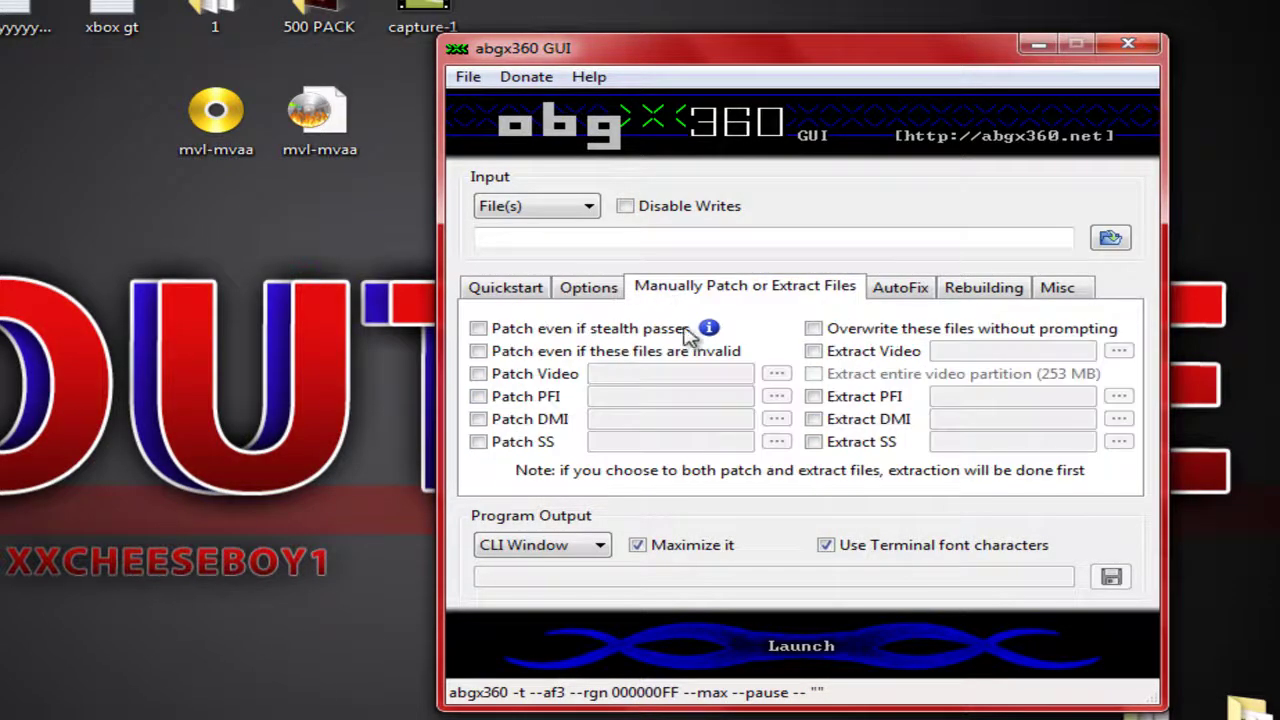
{"action": "left_click", "coordinate": [926, 290]}
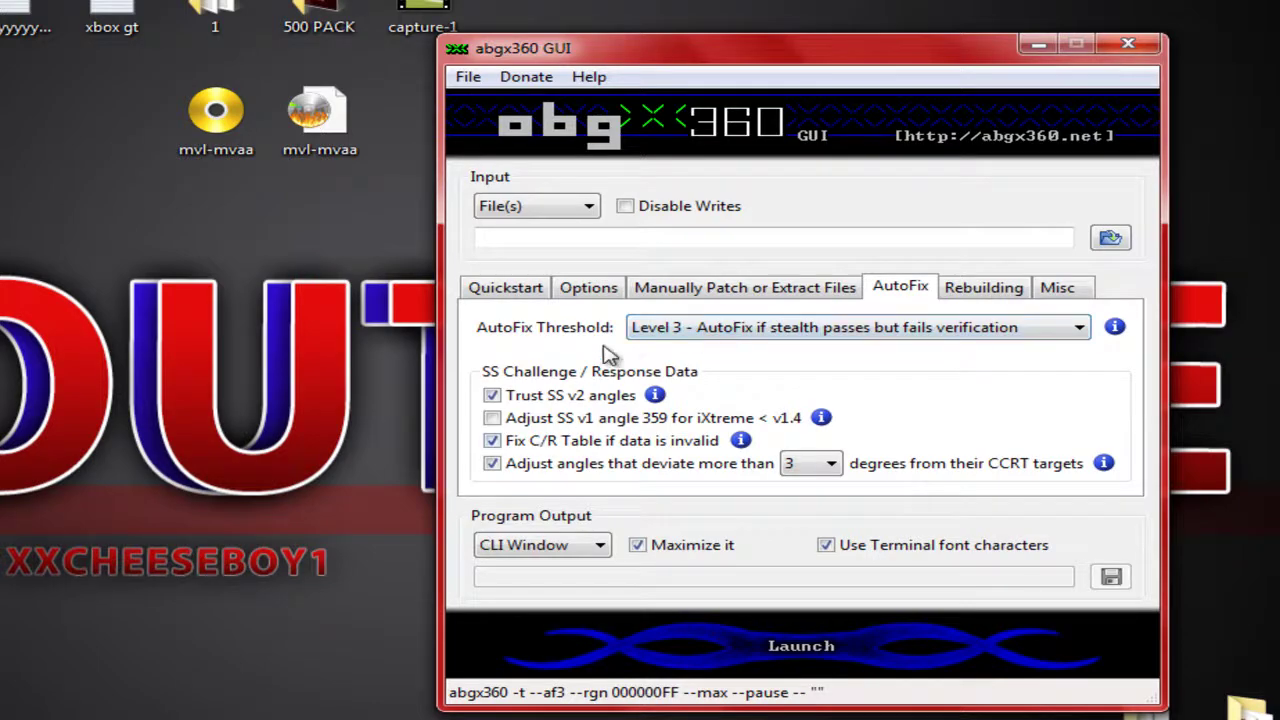
{"action": "left_click", "coordinate": [990, 292]}
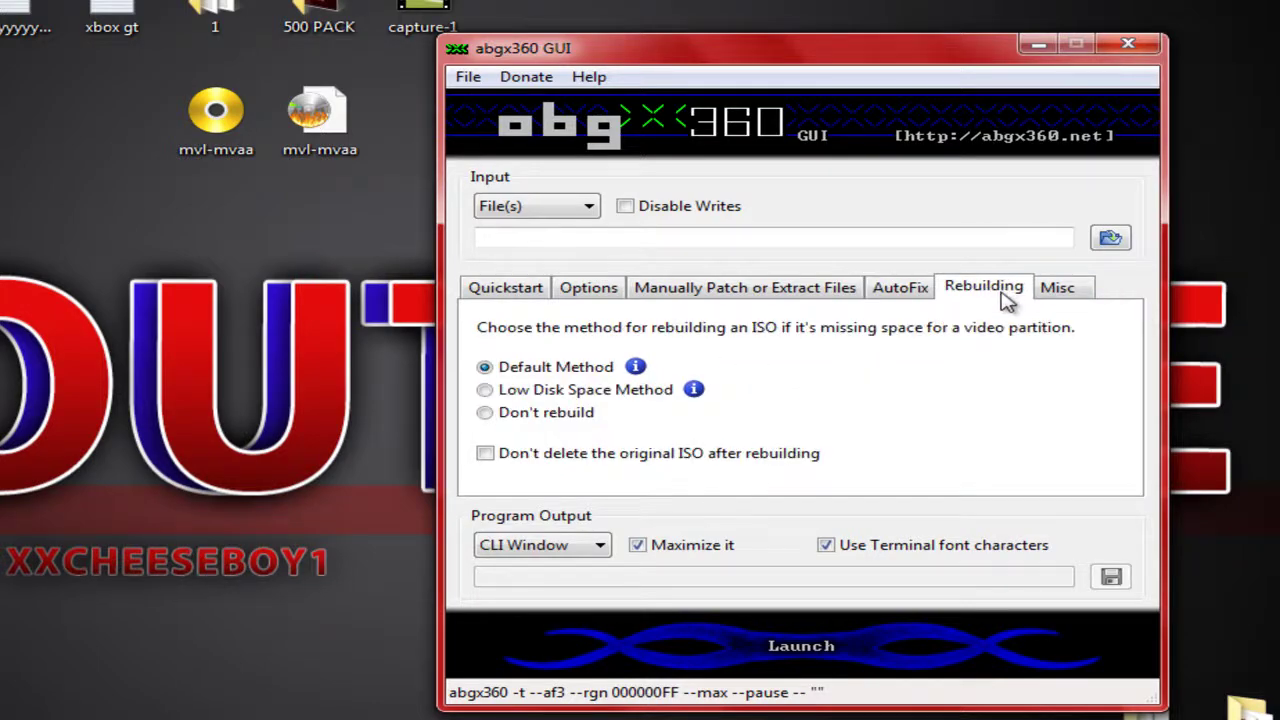
{"action": "left_click", "coordinate": [1056, 288]}
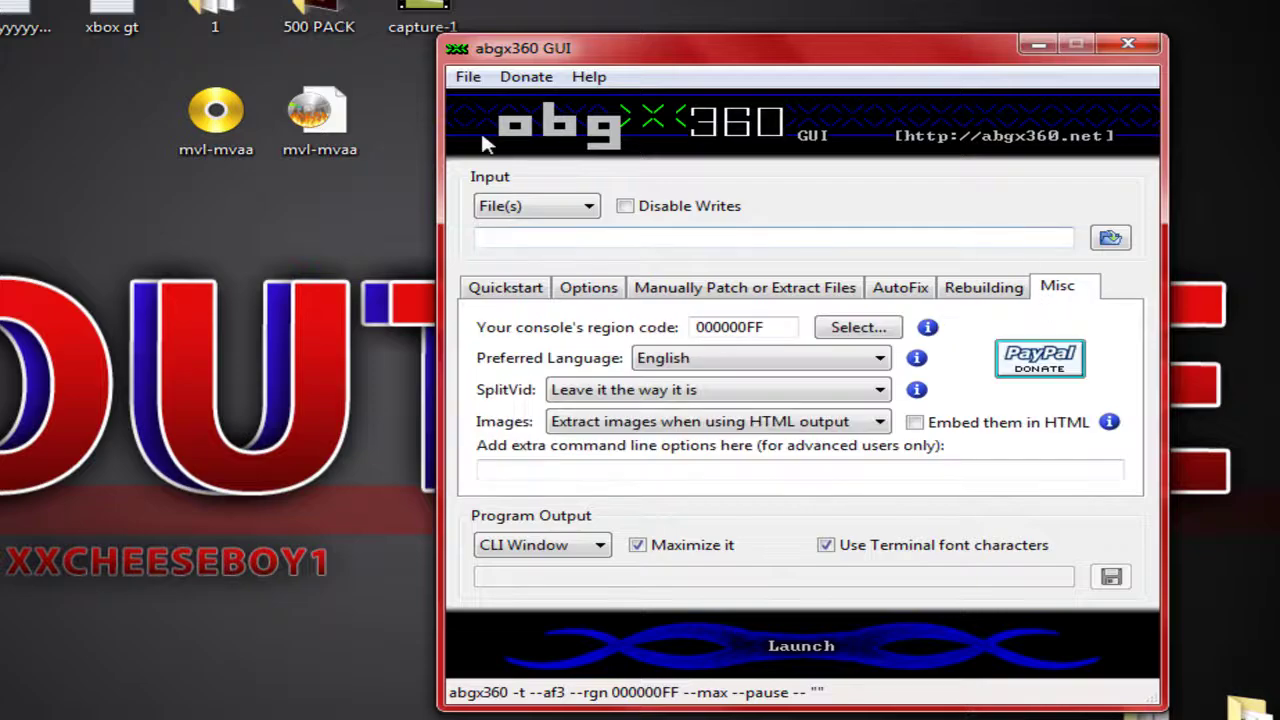
Check the File menu without saving settings, then browse for an input ISO.
{"action": "left_click", "coordinate": [468, 78]}
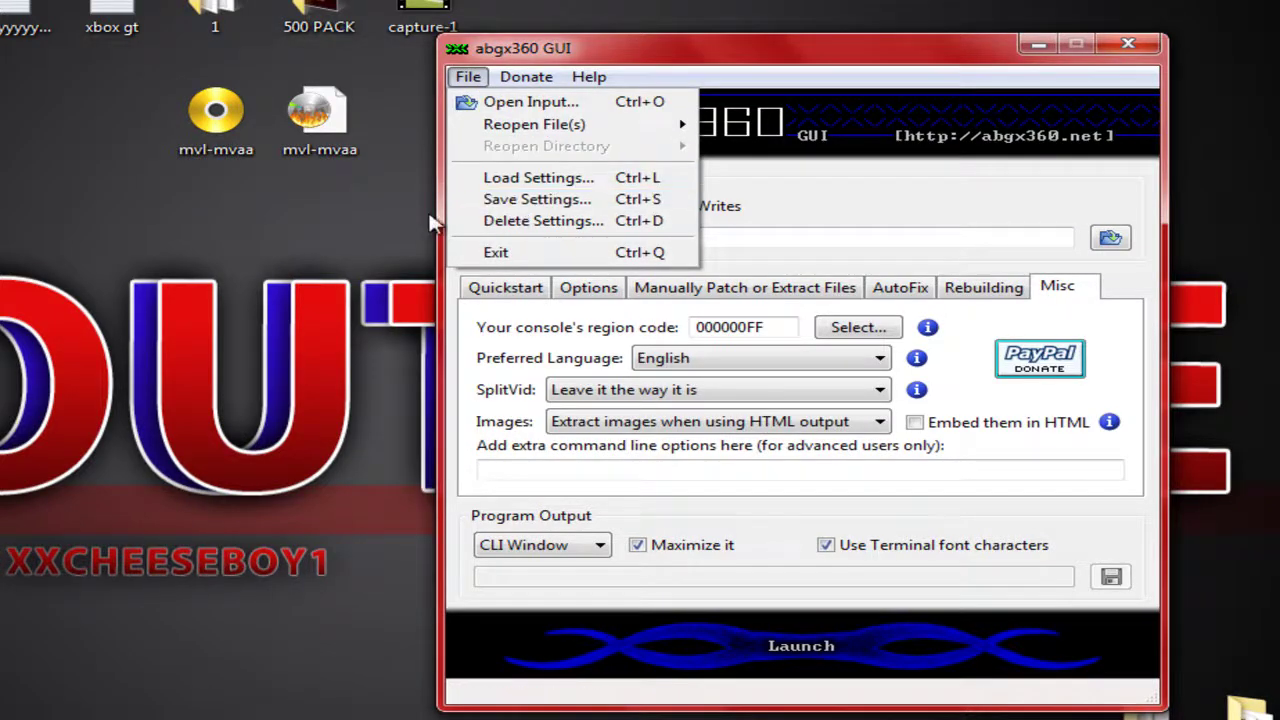
{"action": "left_click", "coordinate": [885, 220]}
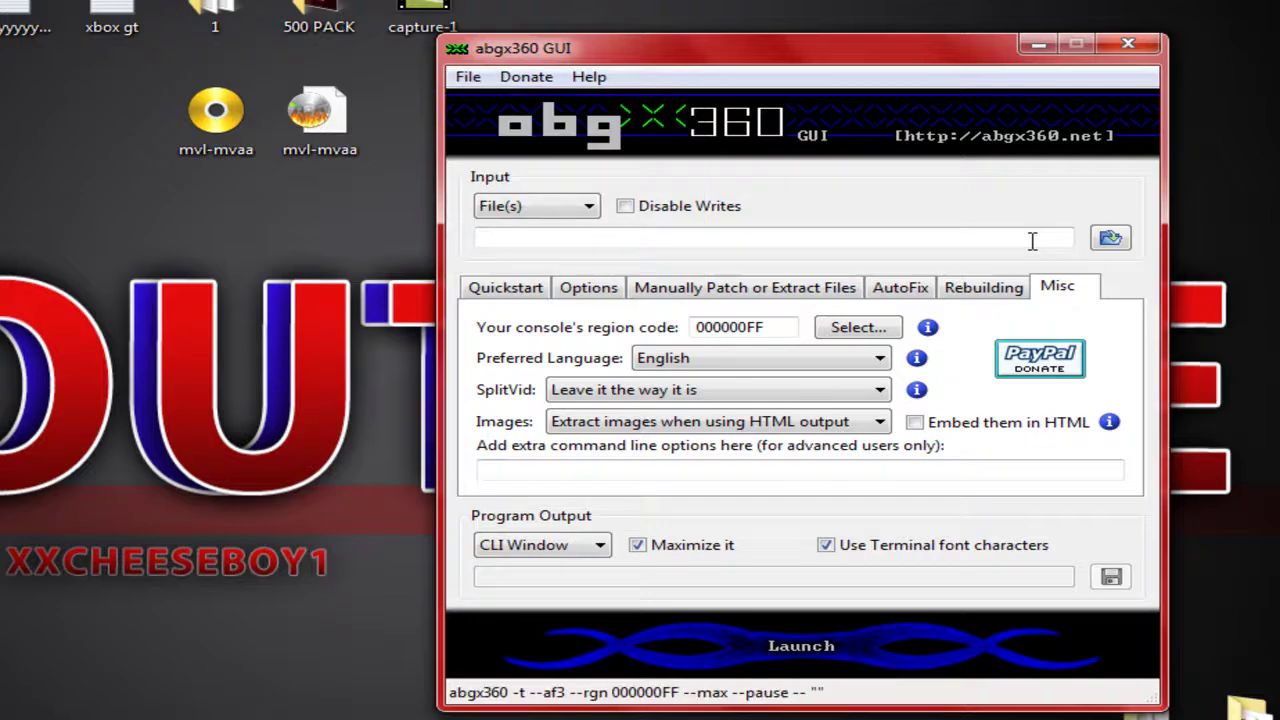
{"action": "left_click", "coordinate": [1111, 240]}
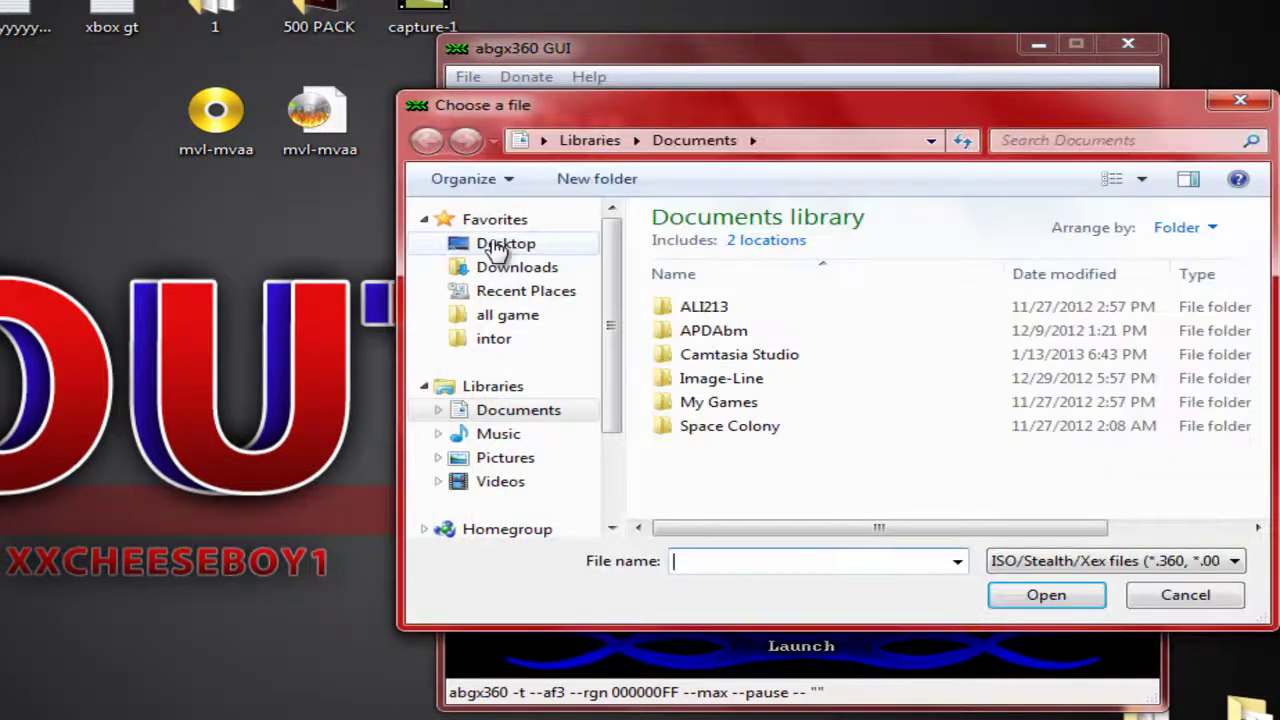
Select mvl-mvaa.iso in the Desktop folder of the file chooser.
{"action": "left_click", "coordinate": [497, 248]}
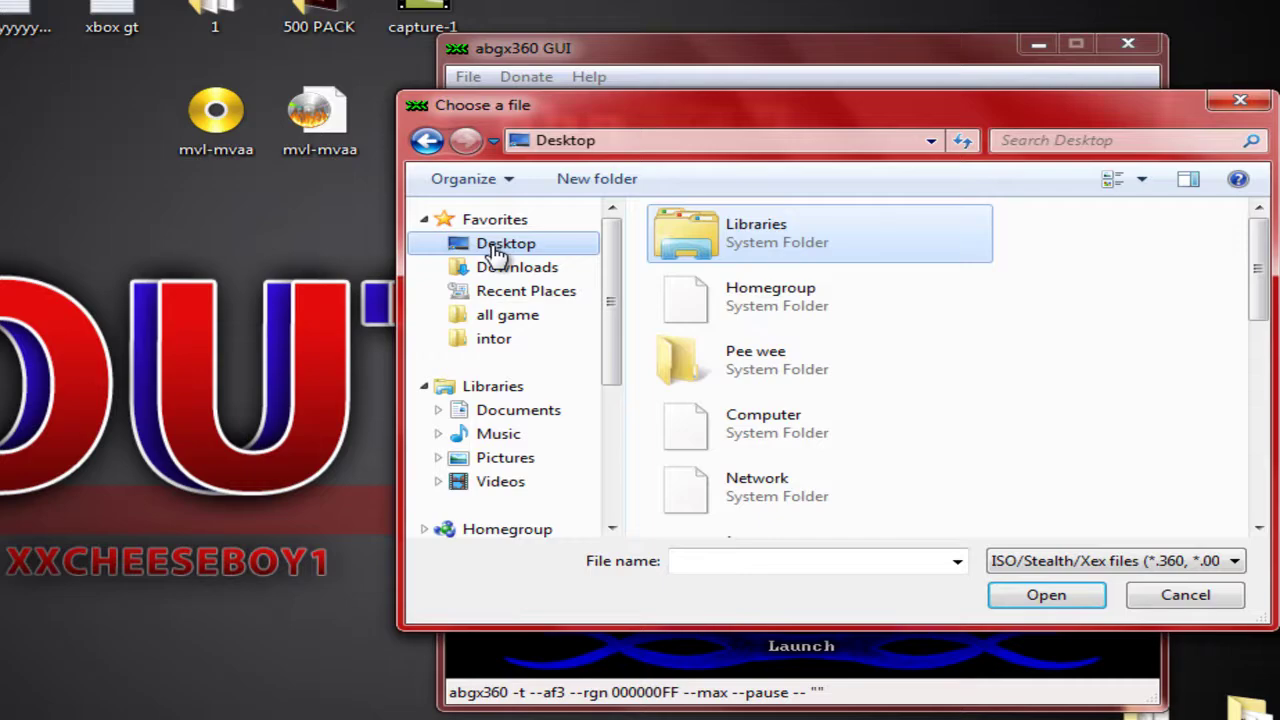
{"action": "left_click_drag", "start_coordinate": [1265, 282], "coordinate": [1265, 465]}
{"action": "left_click", "coordinate": [812, 508]}
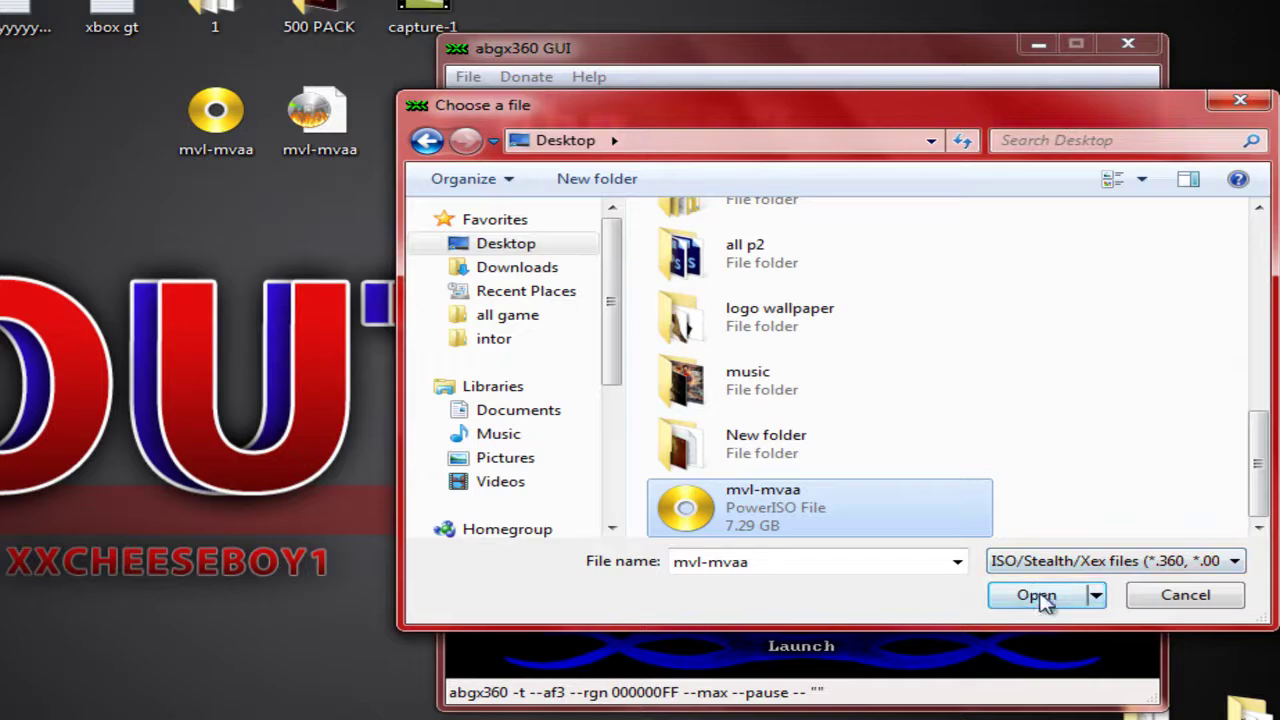
Inspect the ISO's properties and opening program without changes, then load mvl-mvaa.iso as input.
{"action": "right_click", "coordinate": [224, 136]}
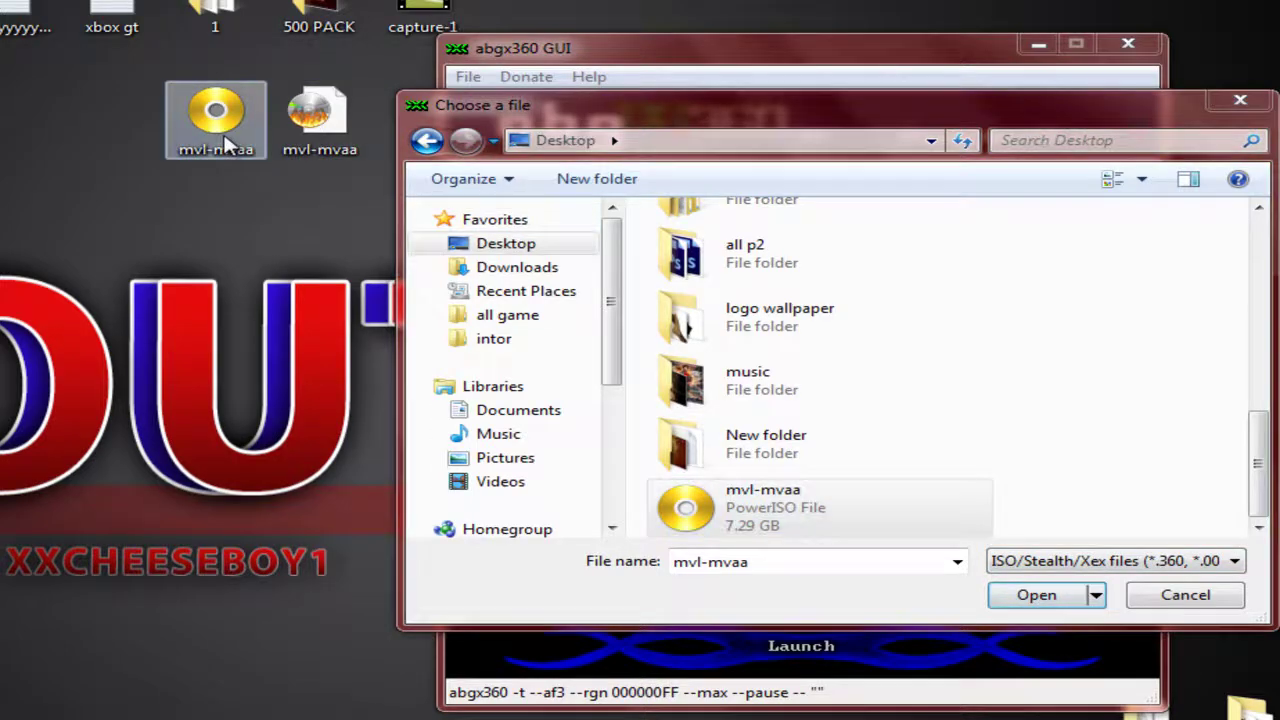
{"action": "left_click", "coordinate": [298, 641]}
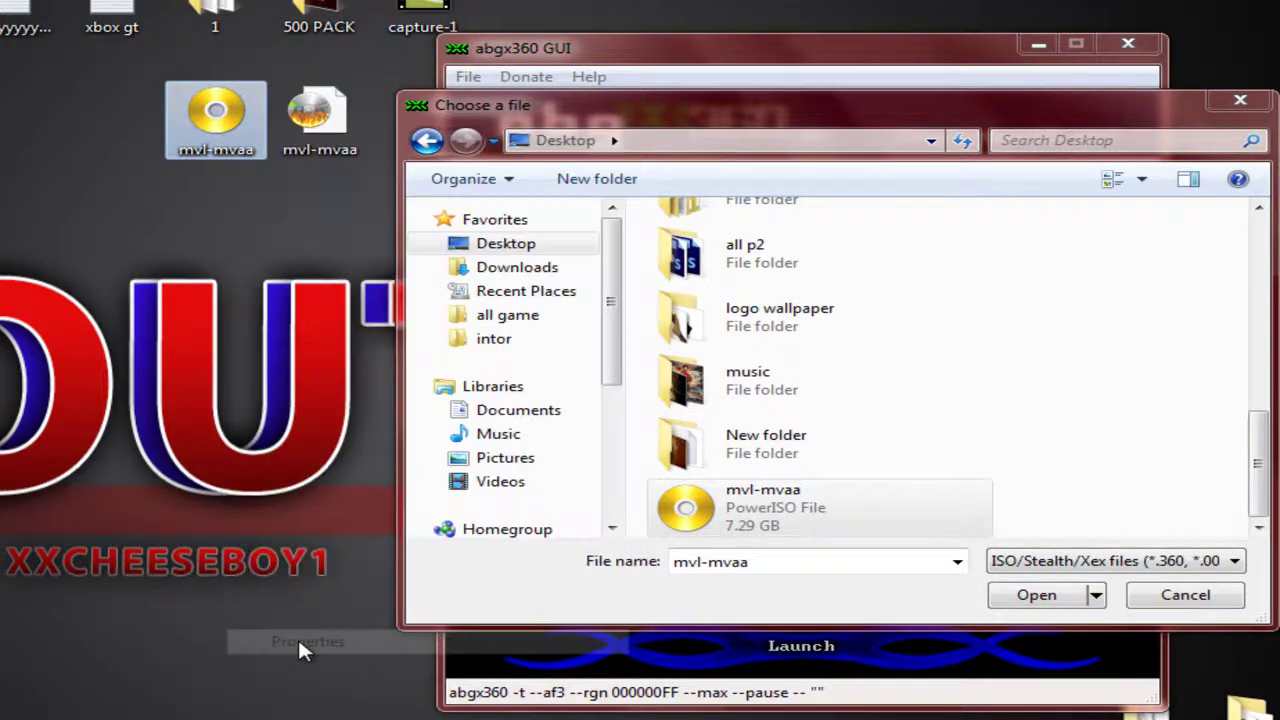
{"action": "left_click", "coordinate": [668, 318]}
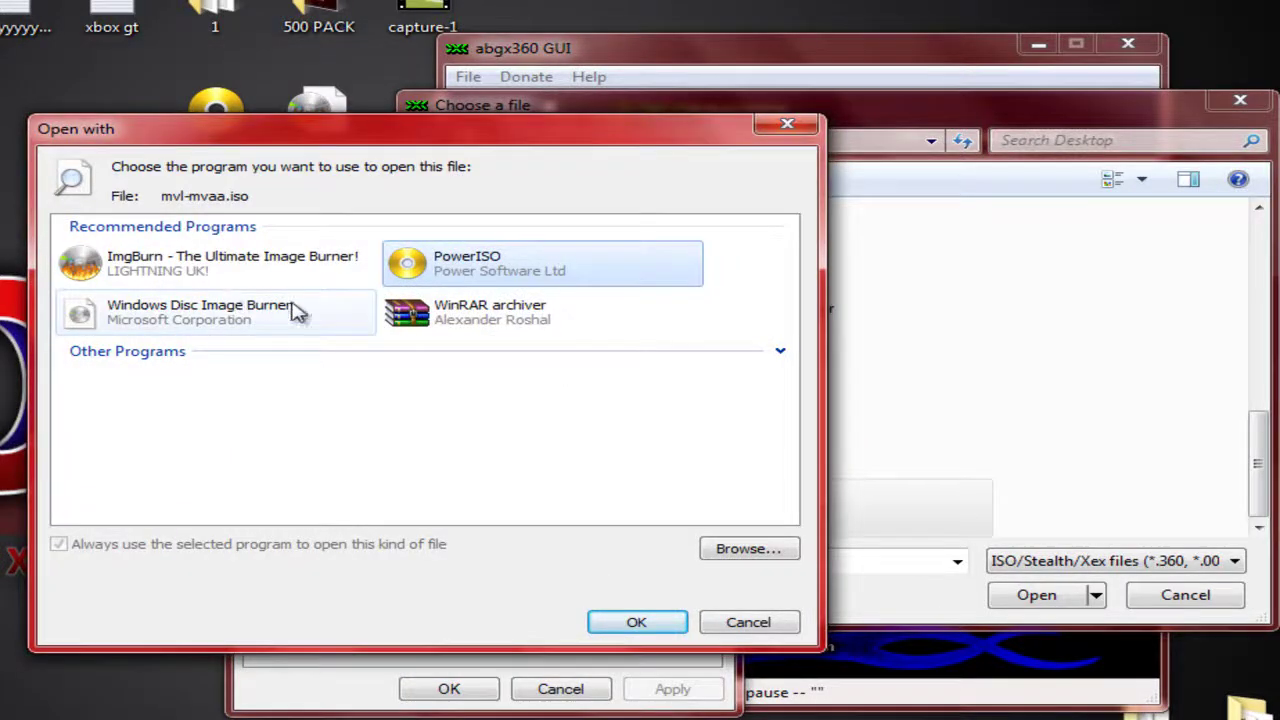
{"action": "left_click", "coordinate": [780, 352]}
{"action": "left_click_drag", "start_coordinate": [791, 357], "coordinate": [786, 320]}
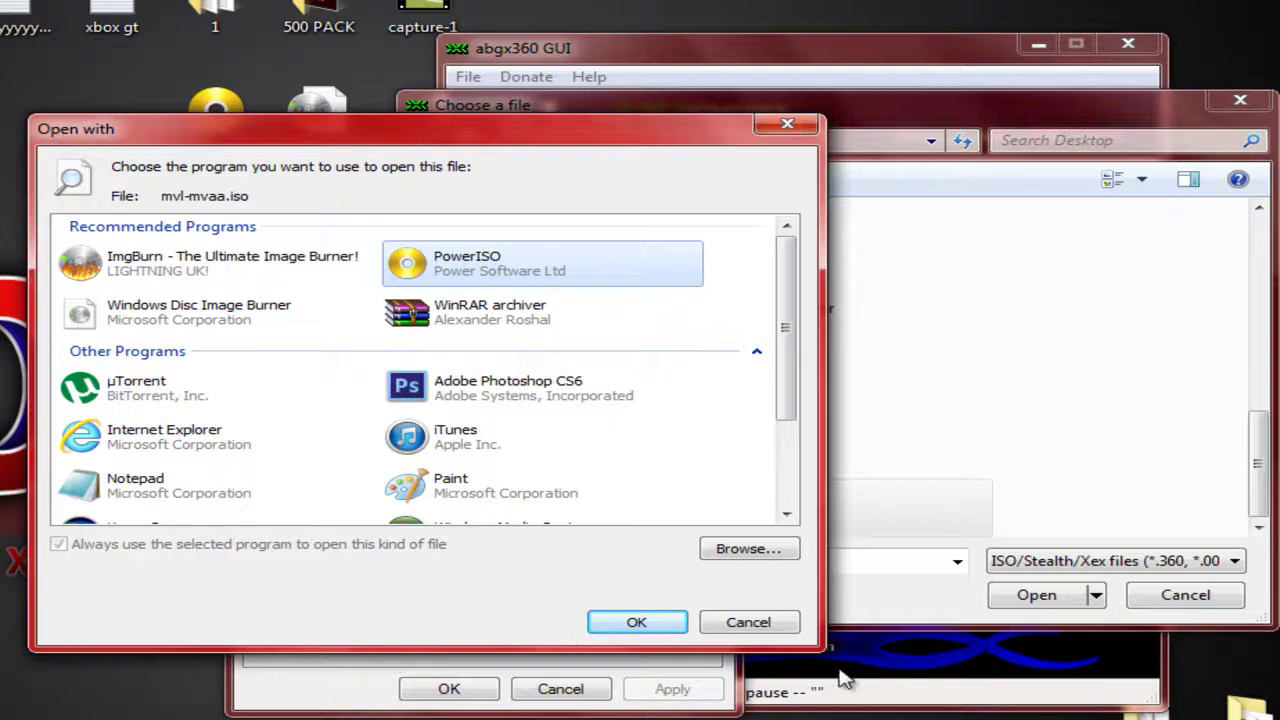
{"action": "left_click", "coordinate": [773, 627]}
{"action": "left_click", "coordinate": [560, 689]}
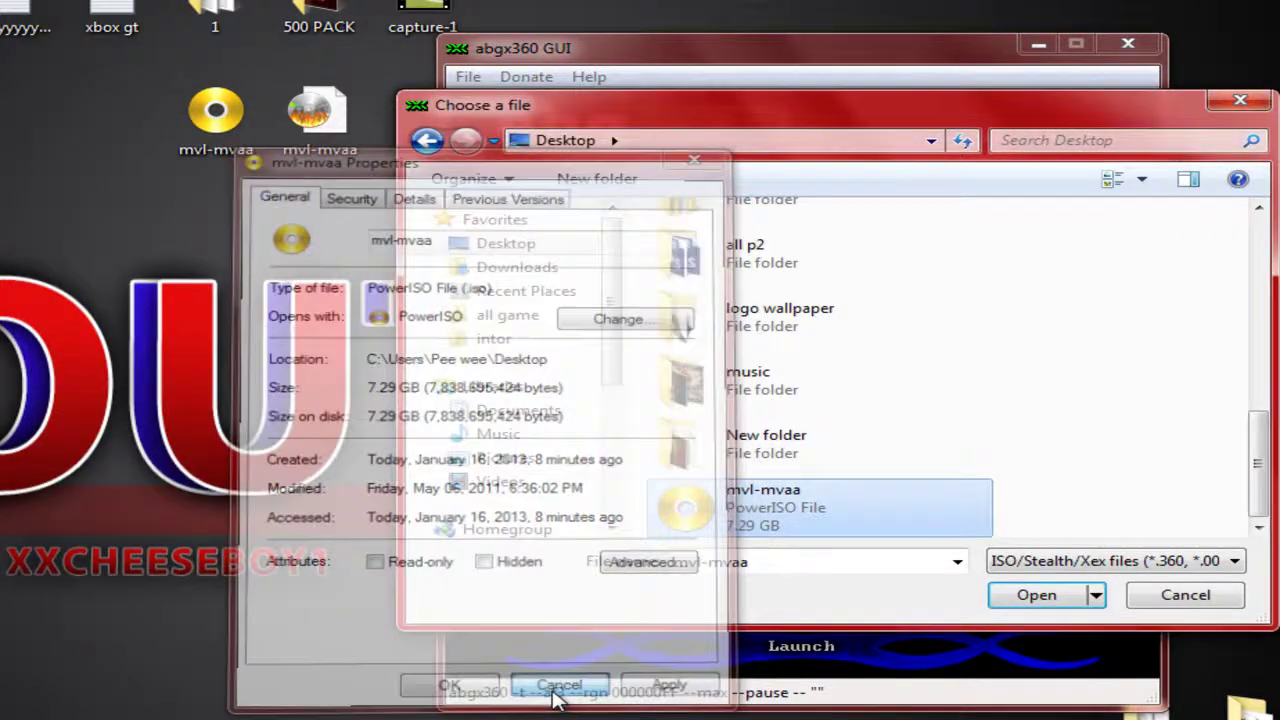
{"action": "left_click", "coordinate": [1026, 596]}
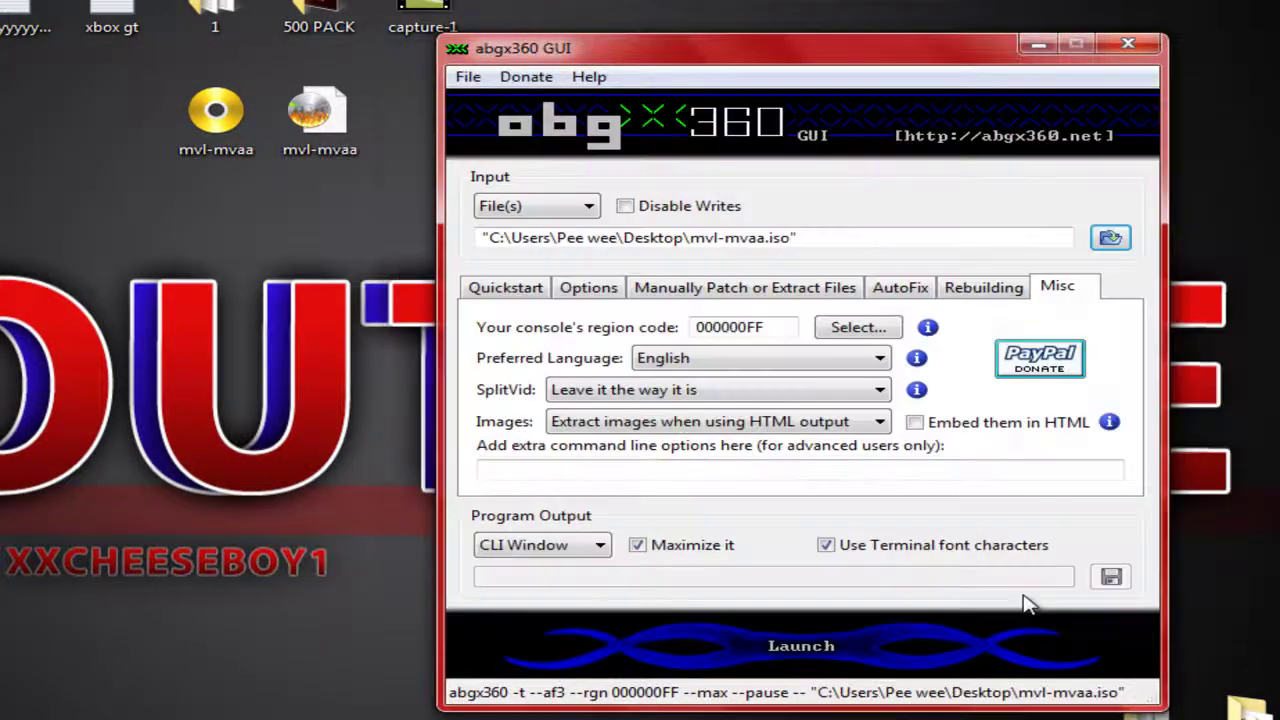
Verify mvl-mvaa.iso until all CRCs match, including Game CRC 3ED0D841.
{"action": "left_click", "coordinate": [790, 648]}
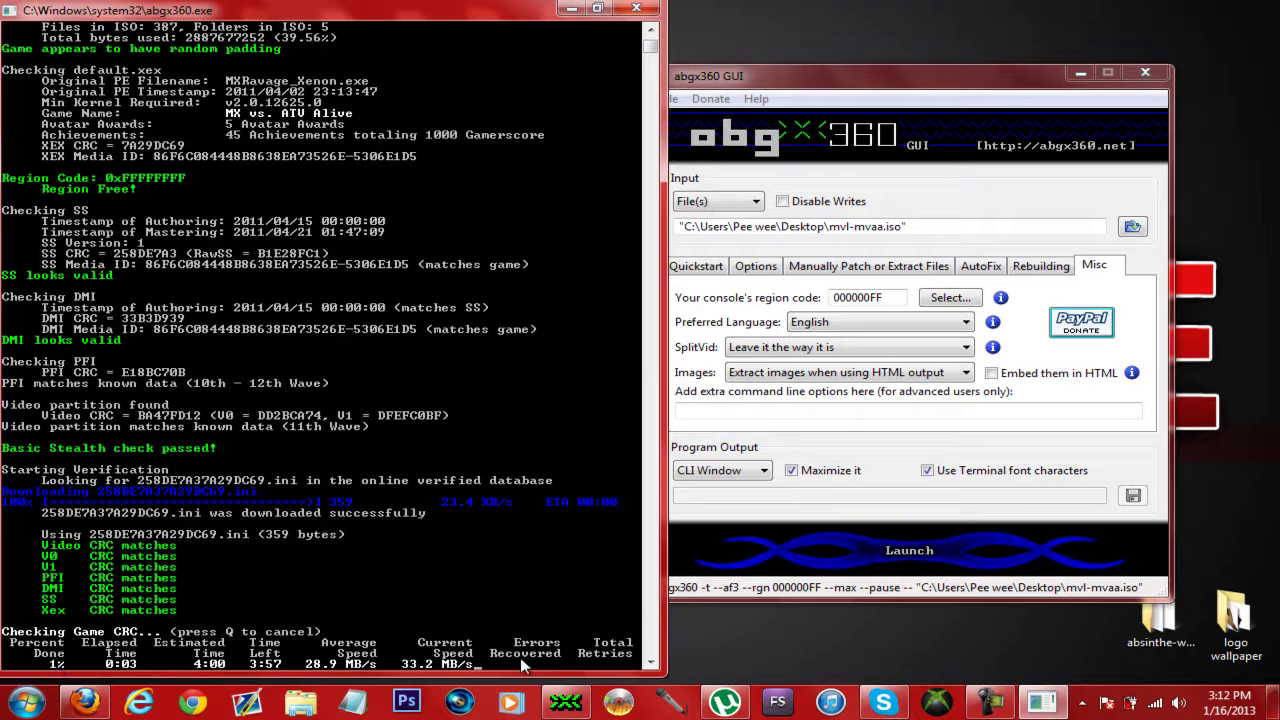
{"action": "left_click", "coordinate": [992, 704]}
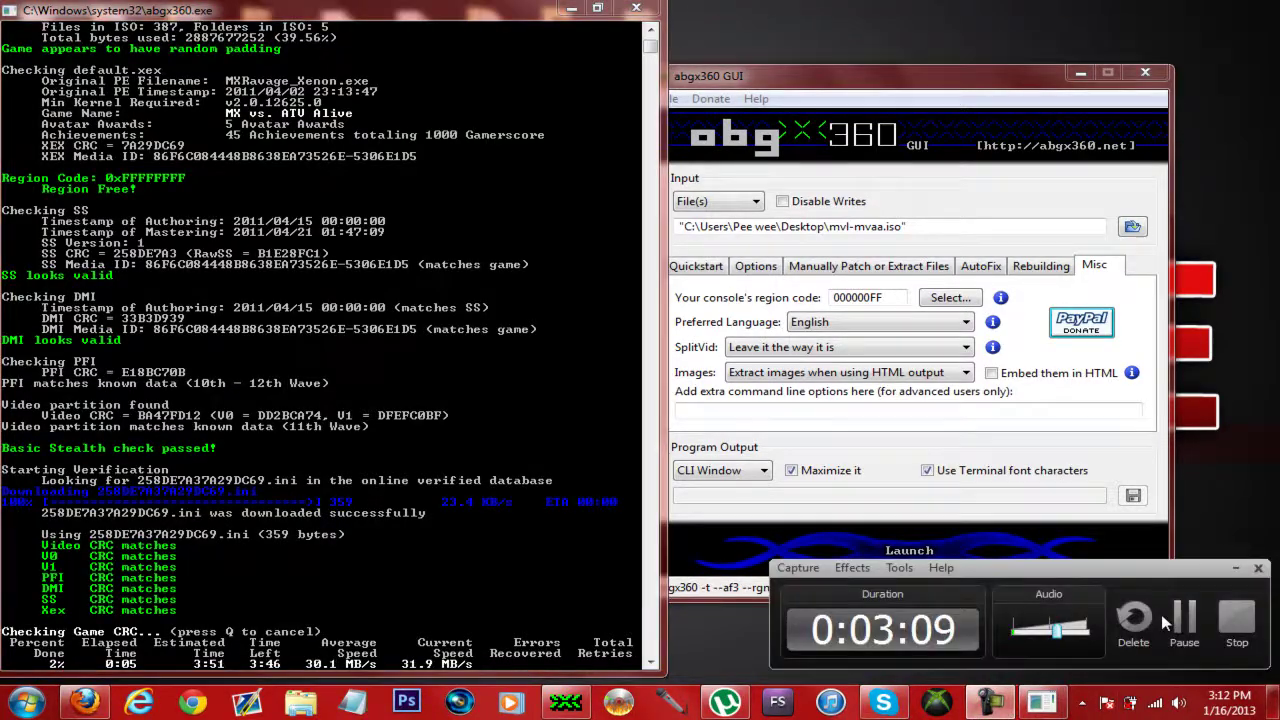
{"action": "left_click", "coordinate": [1182, 620]}
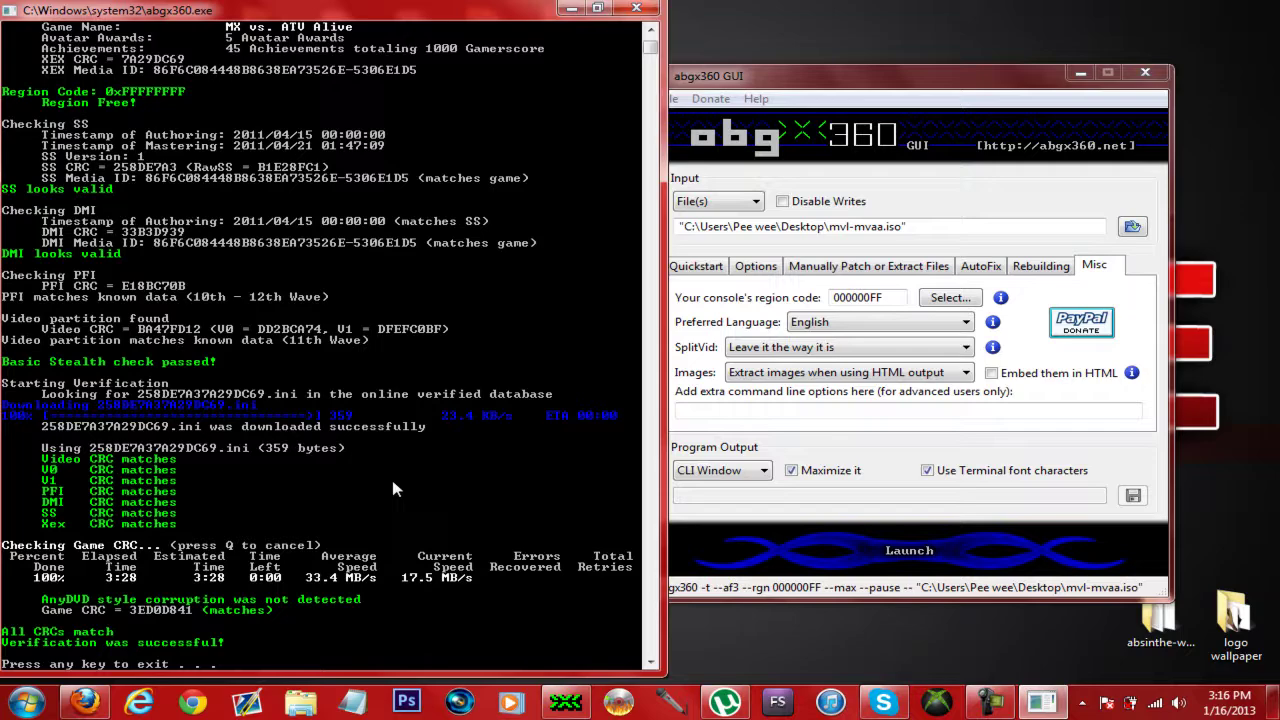
Close the verification console and abgx360, then start ImgBurn and position its window.
{"action": "key", "text": "Return"}
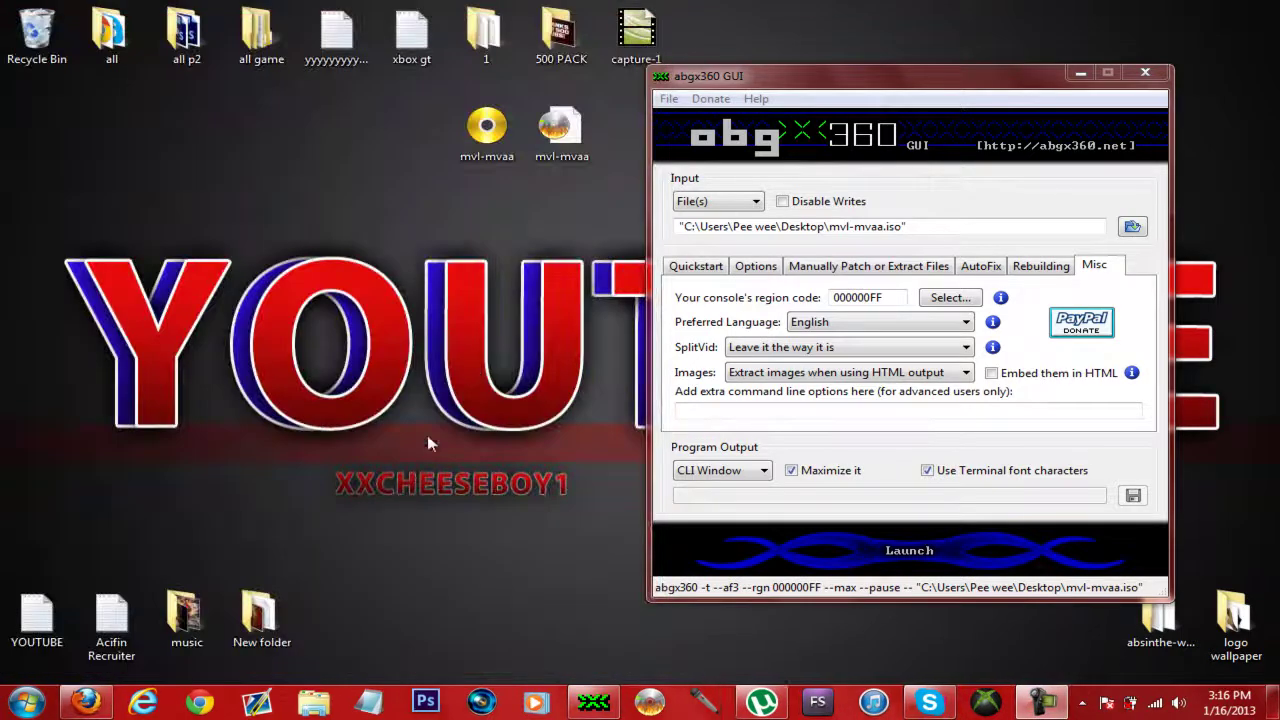
{"action": "left_click", "coordinate": [1145, 72]}
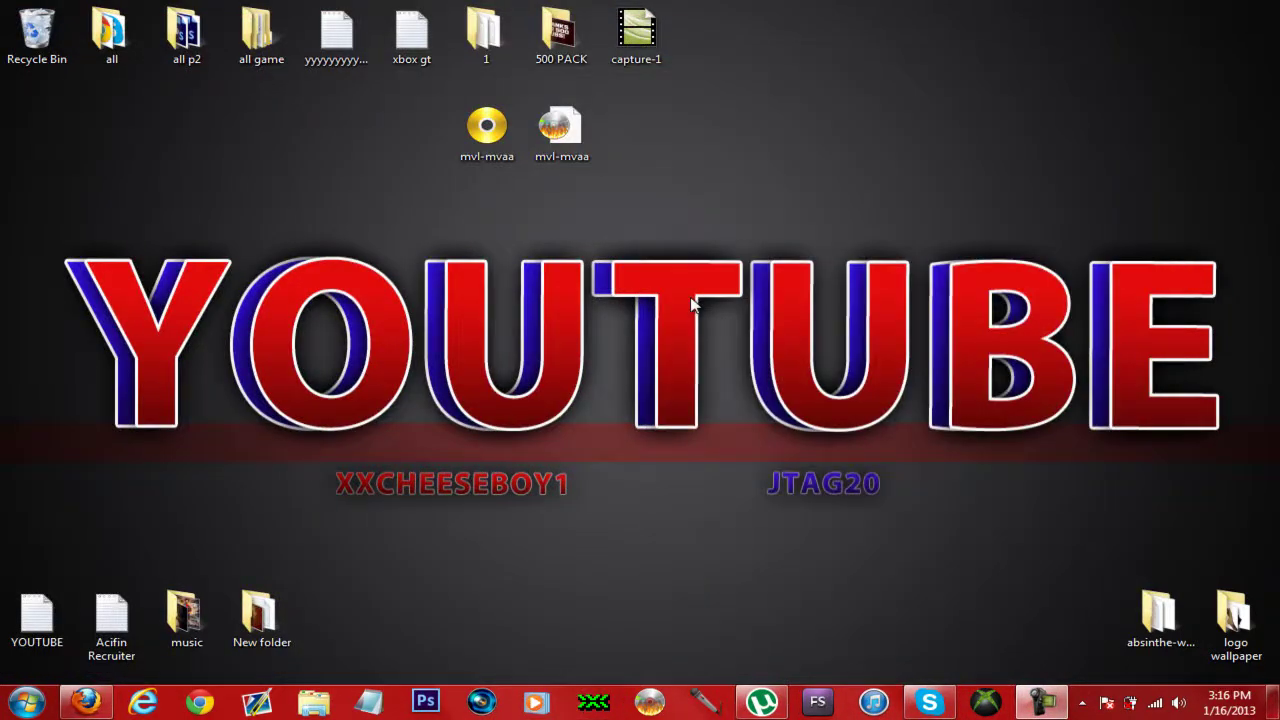
{"action": "left_click", "coordinate": [648, 703]}
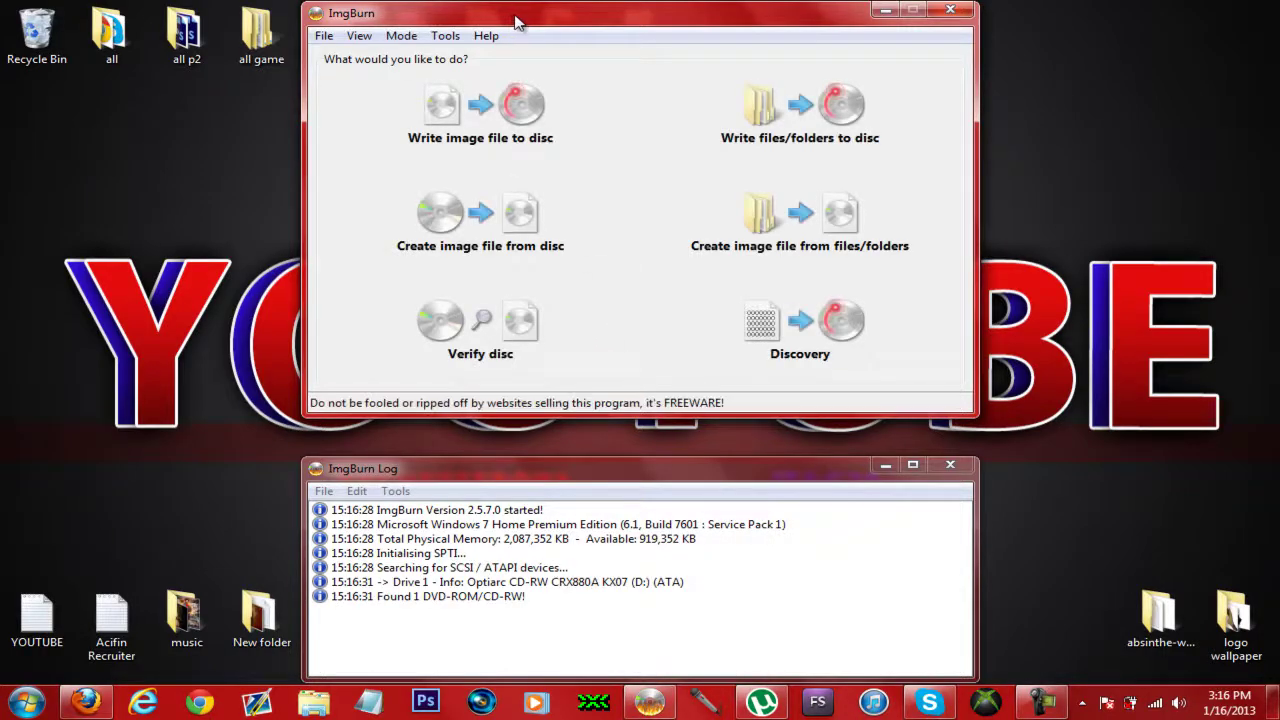
{"action": "left_click_drag", "start_coordinate": [511, 28], "coordinate": [482, 62]}
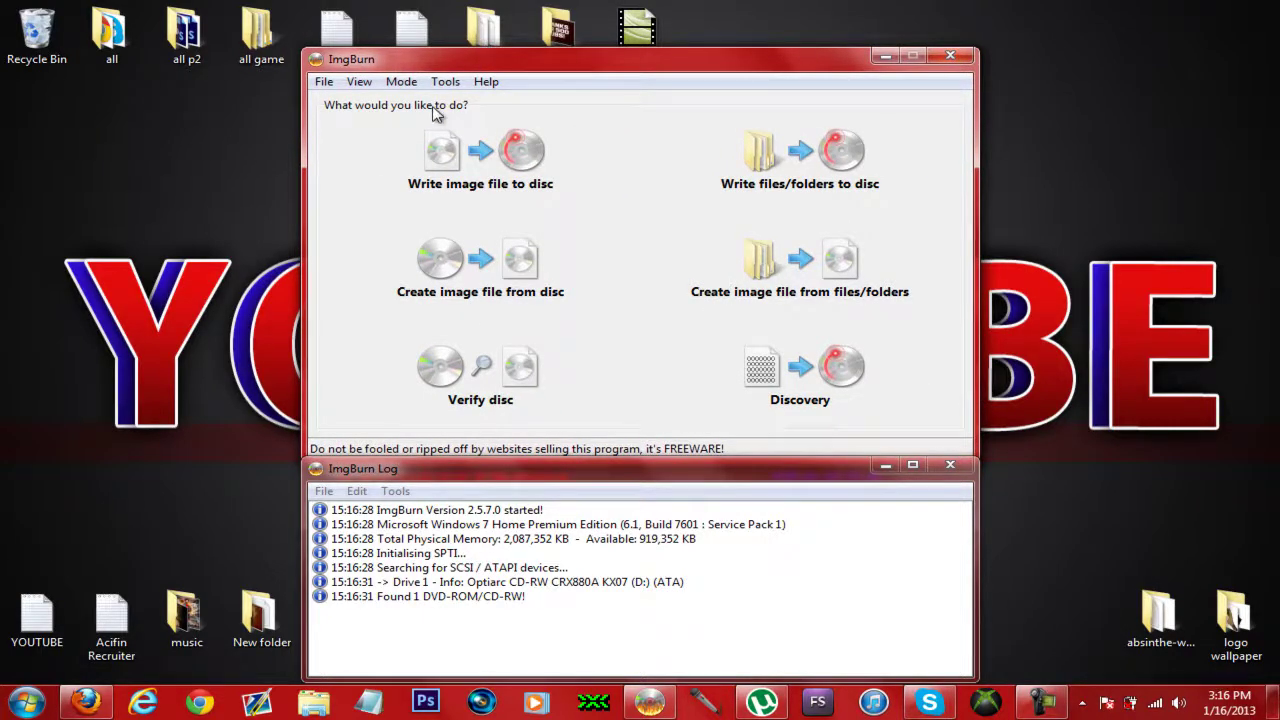
In Tools > Settings > Write, set a User Specified layer break of 1913760 sectors in L0 and save.
{"action": "left_click", "coordinate": [445, 81]}
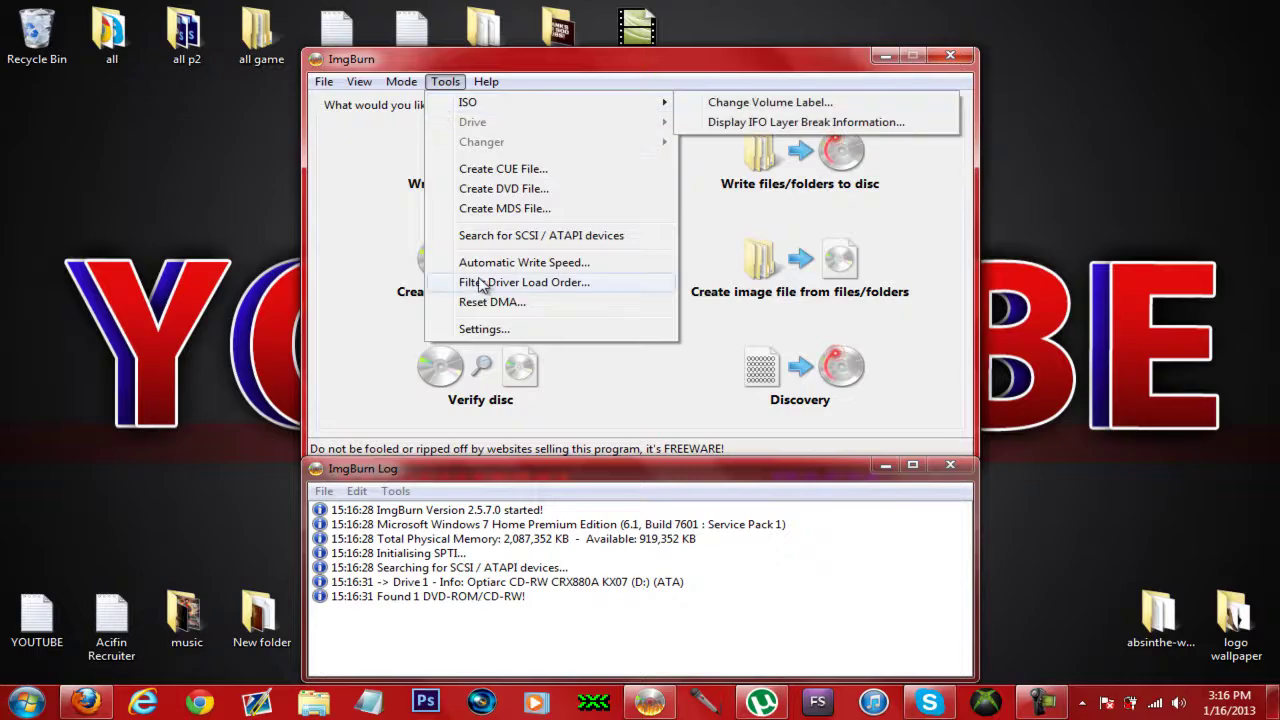
{"action": "left_click", "coordinate": [485, 329]}
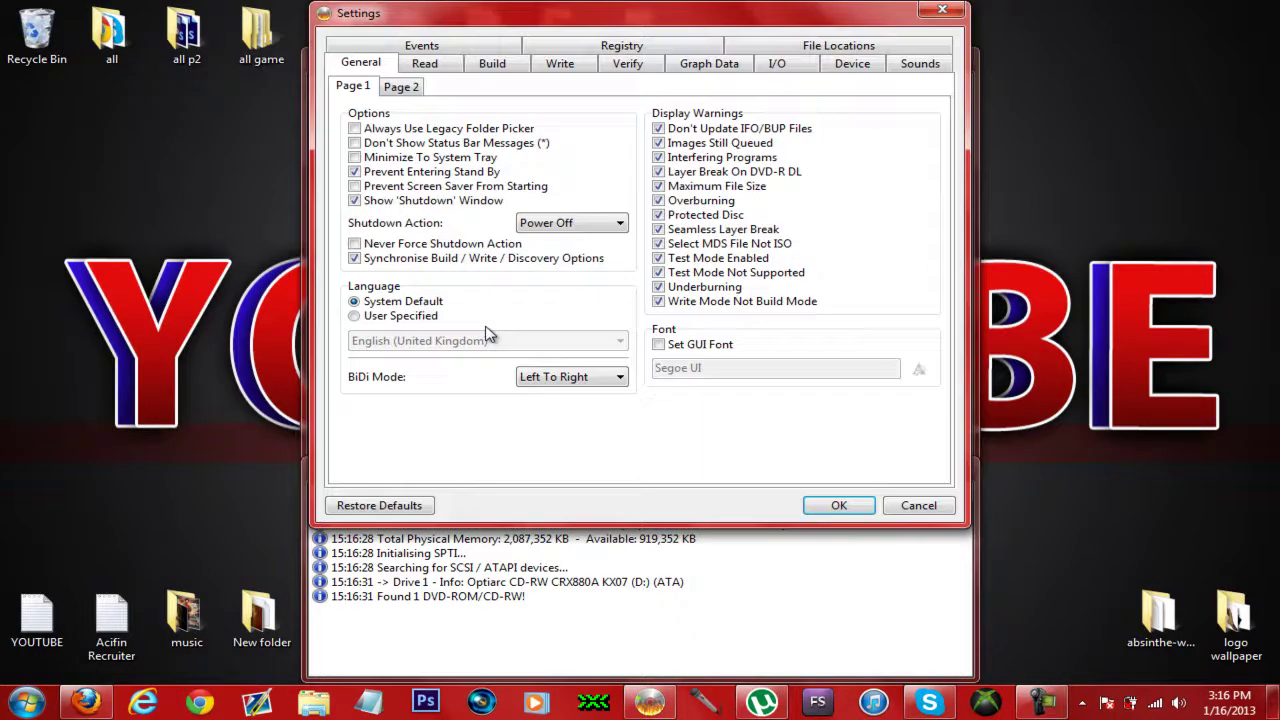
{"action": "left_click", "coordinate": [541, 66]}
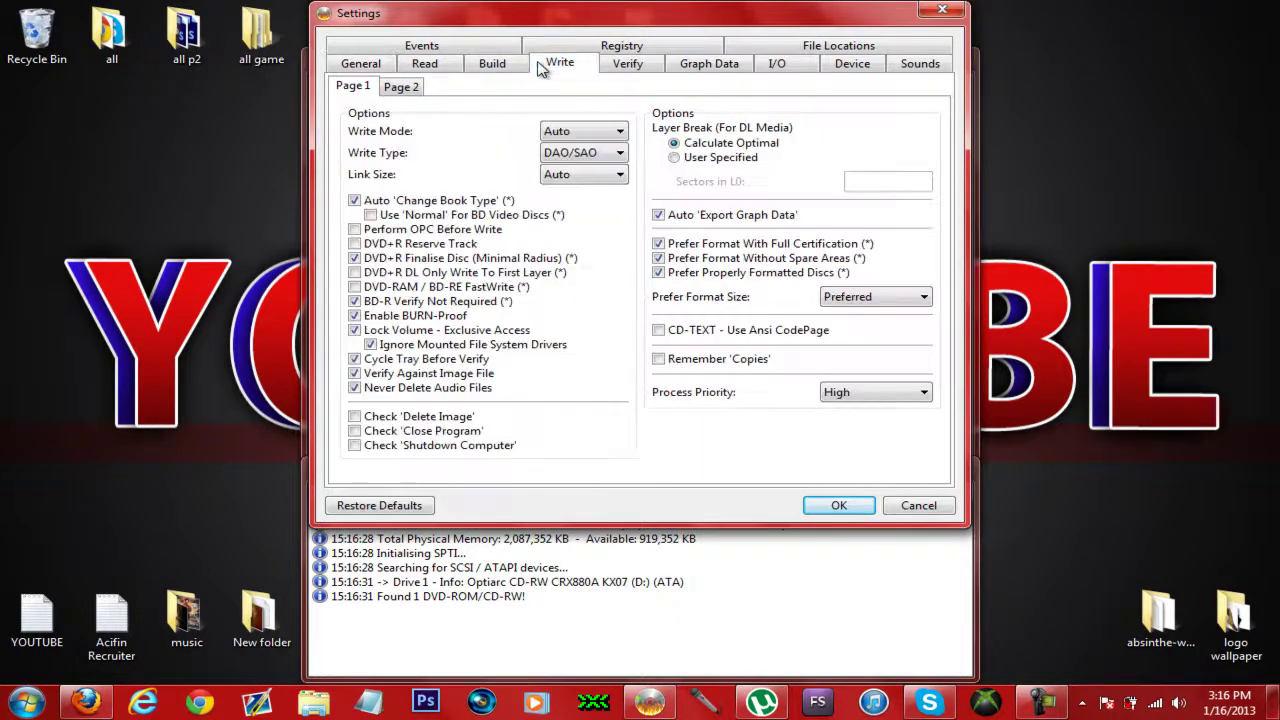
{"action": "left_click", "coordinate": [677, 160]}
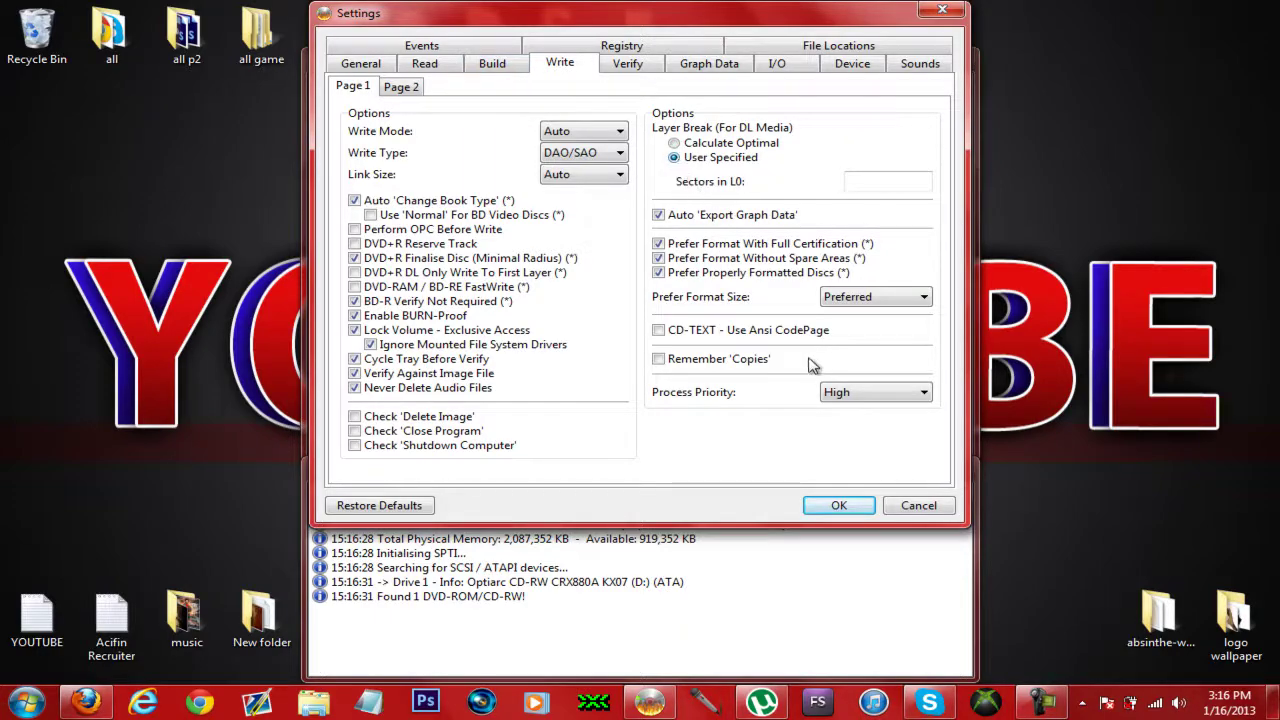
{"action": "left_click", "coordinate": [1043, 702]}
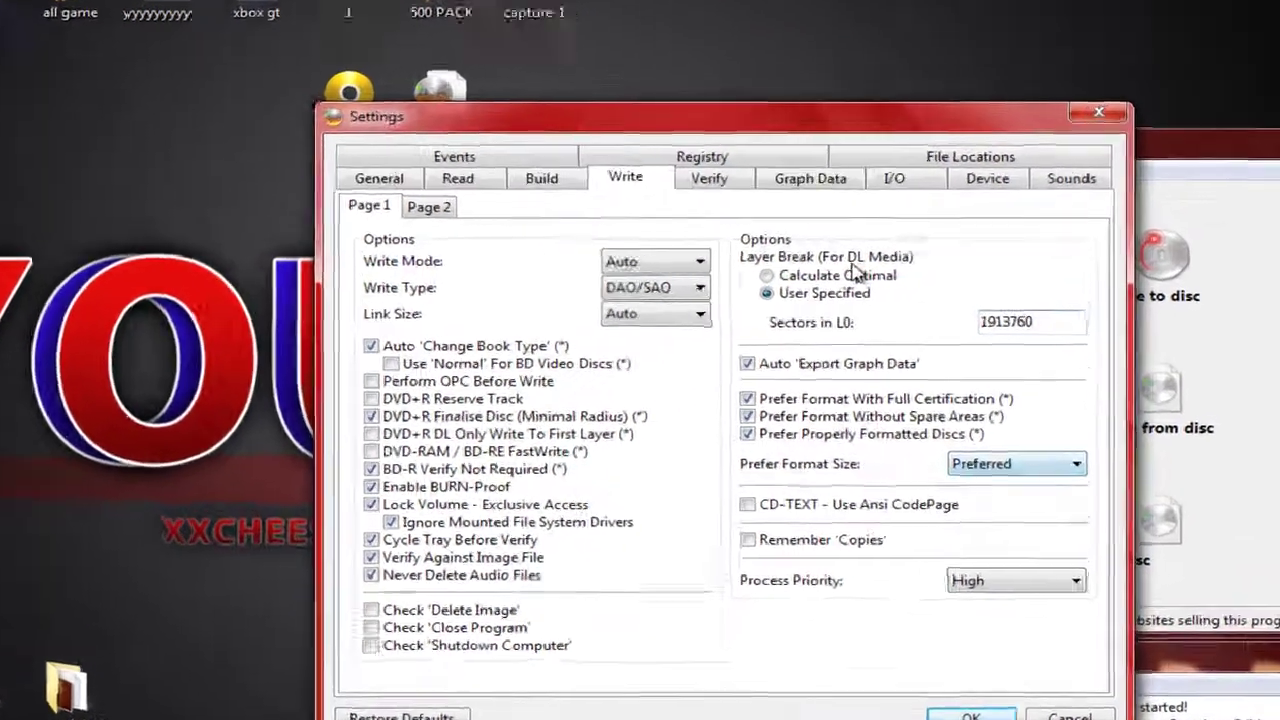
{"action": "left_click_drag", "start_coordinate": [1055, 318], "coordinate": [960, 322]}
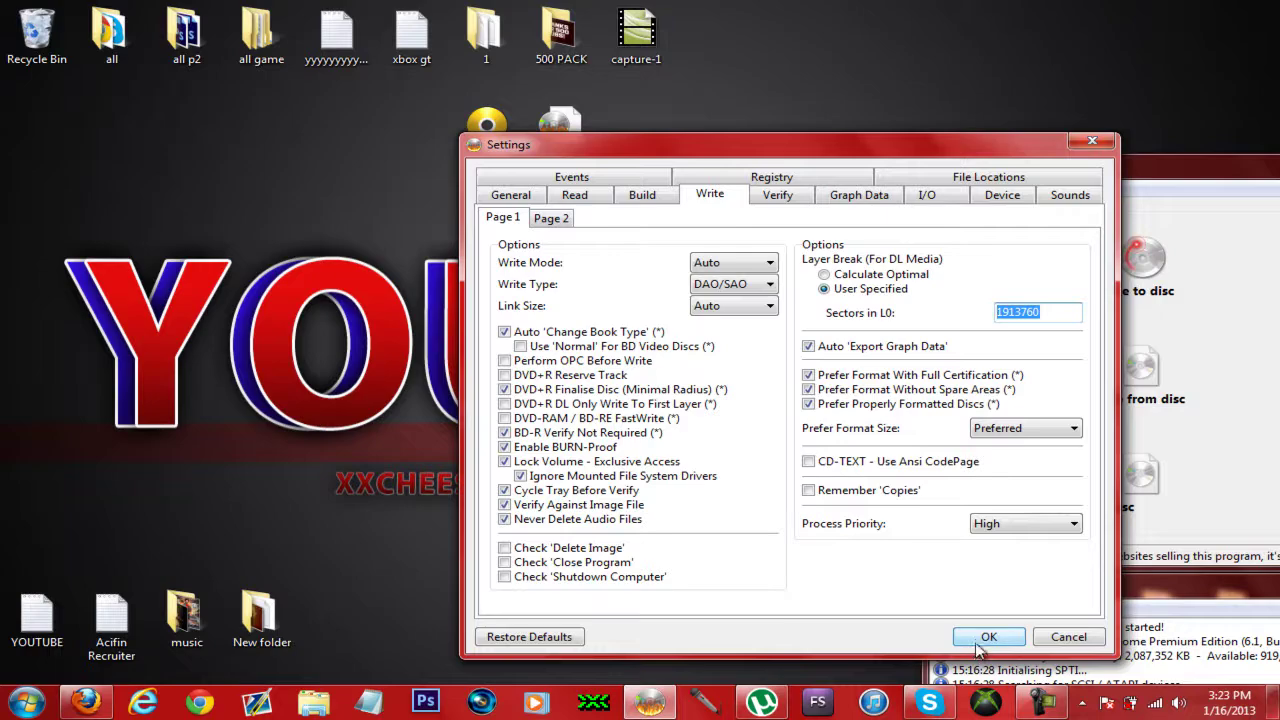
{"action": "left_click", "coordinate": [985, 638]}
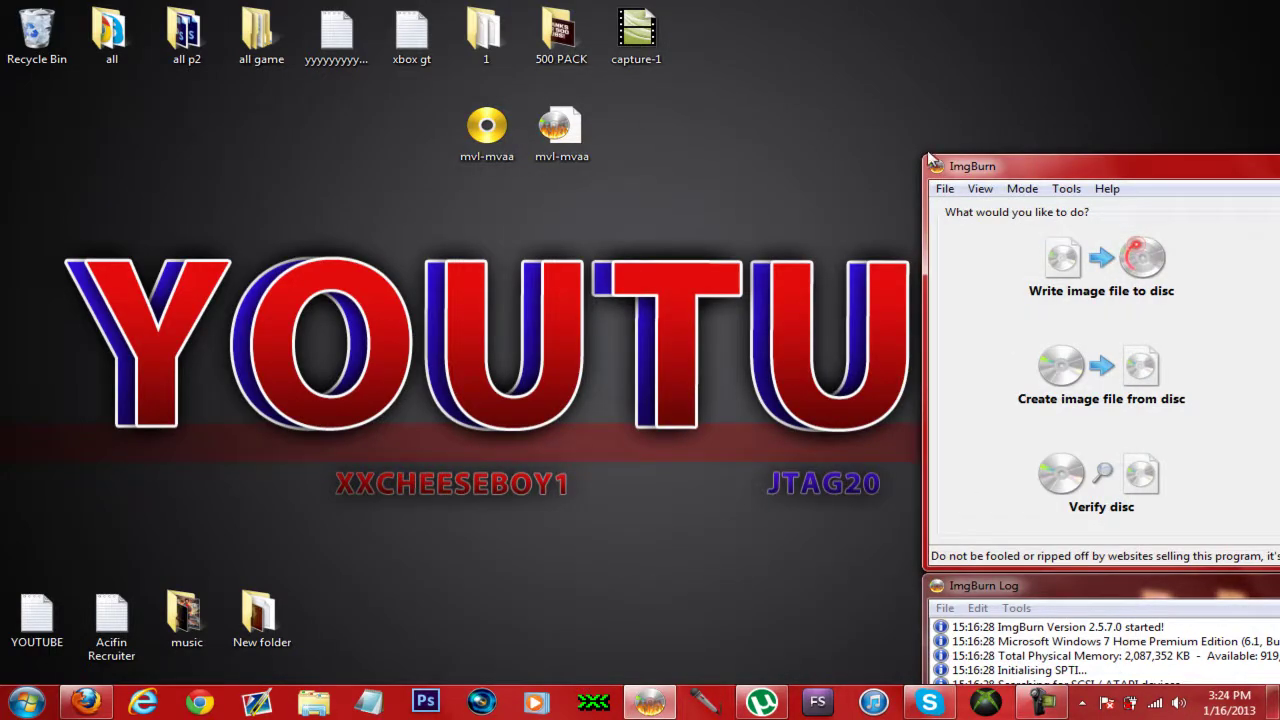
Switch to Write image file to disc mode and load mvl-mvaa.dvd from the Desktop as the source.
{"action": "left_click_drag", "start_coordinate": [1025, 172], "coordinate": [703, 39]}
{"action": "left_click", "coordinate": [728, 166]}
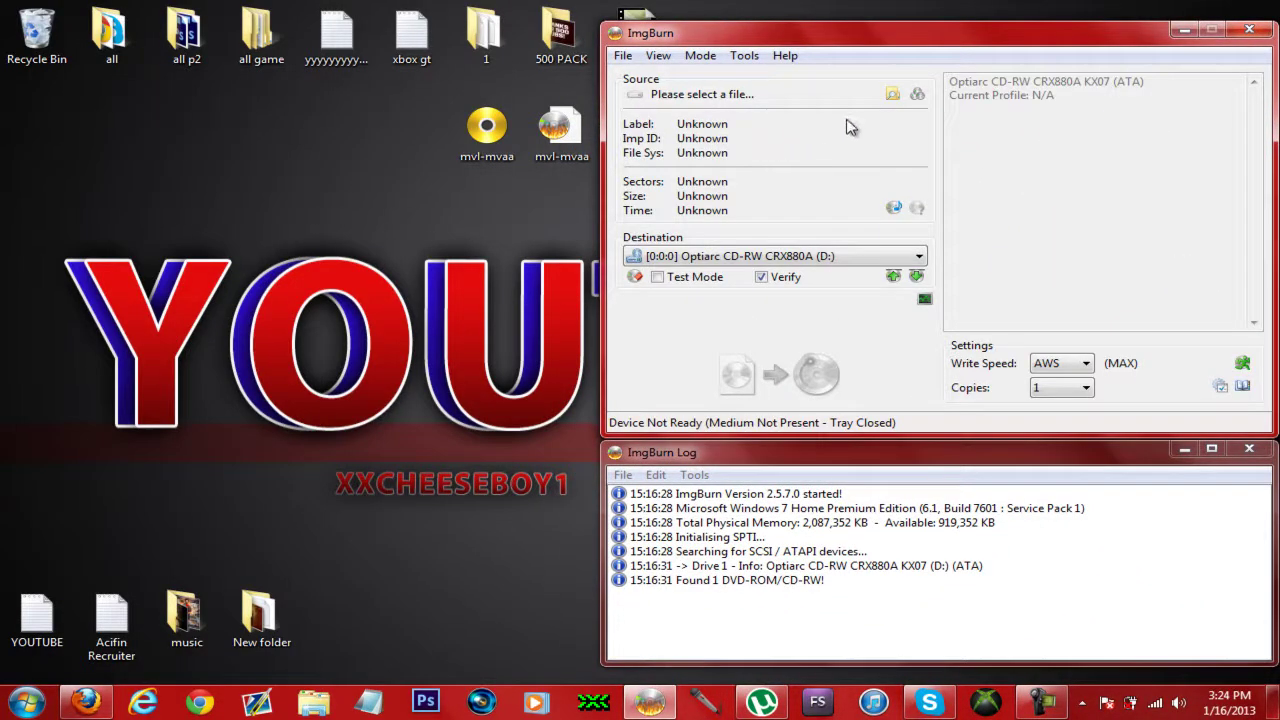
{"action": "left_click", "coordinate": [893, 95]}
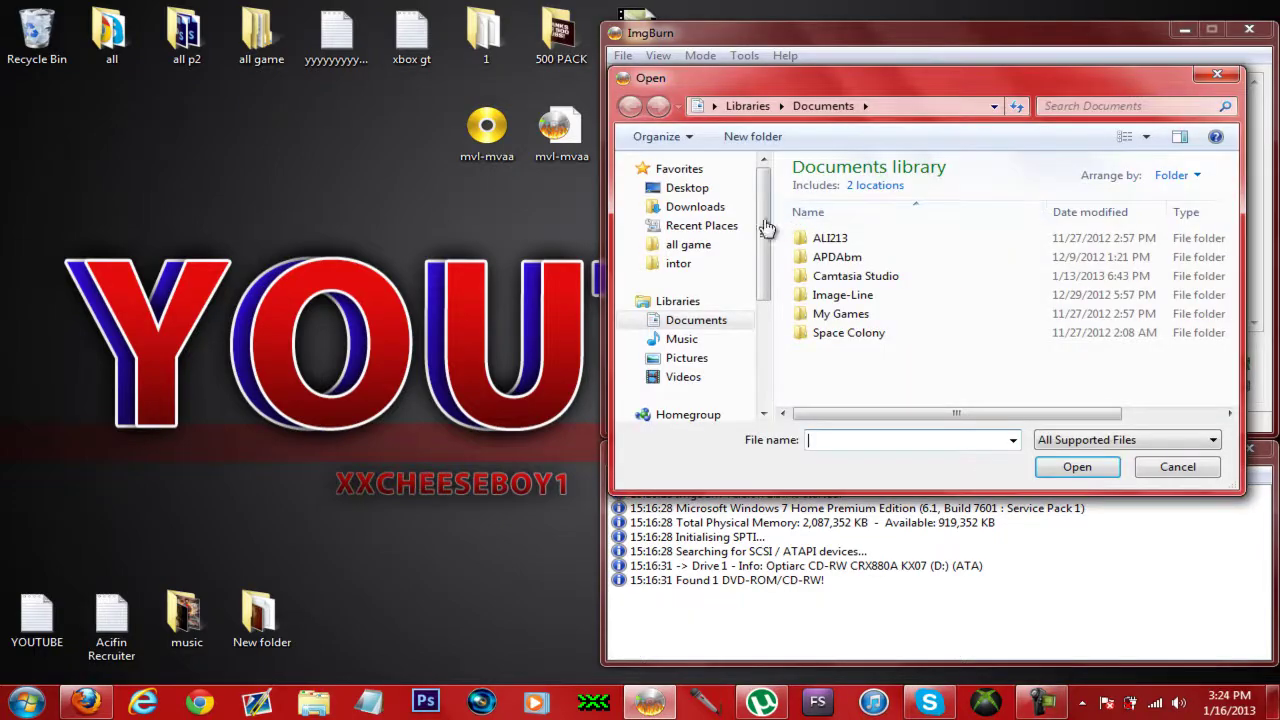
{"action": "left_click", "coordinate": [689, 188]}
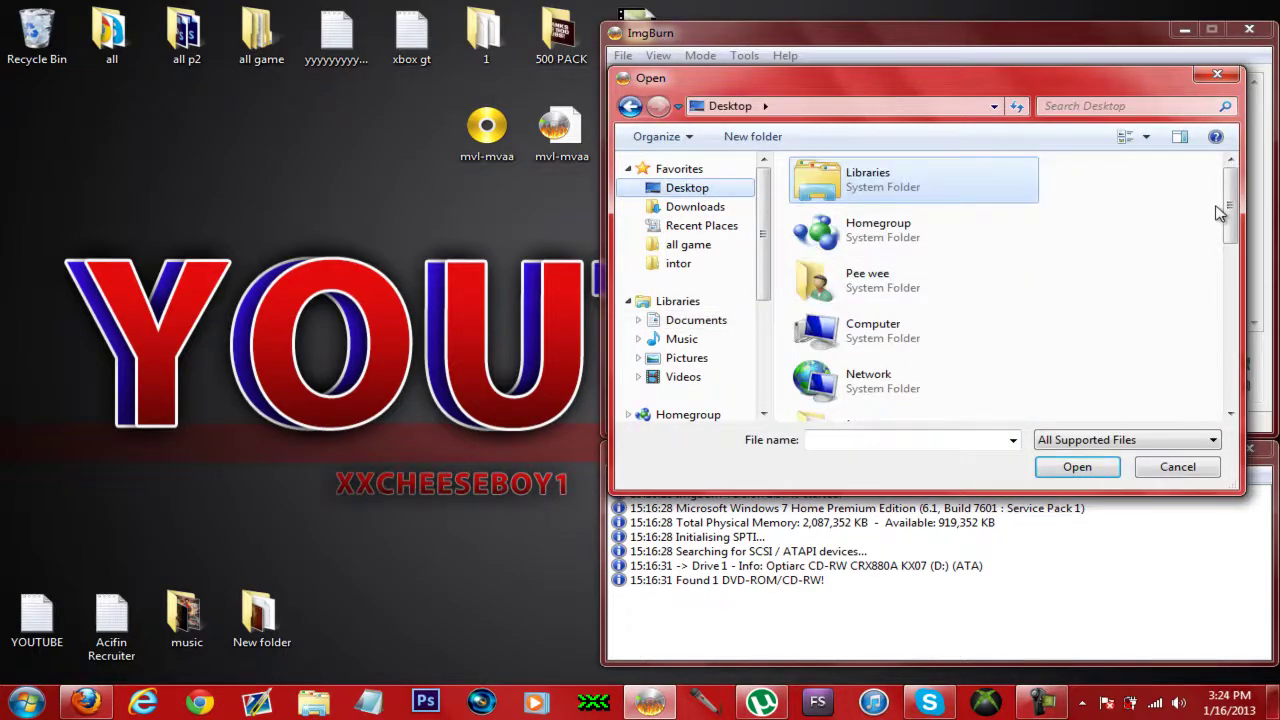
{"action": "left_click_drag", "start_coordinate": [1229, 205], "coordinate": [1250, 365]}
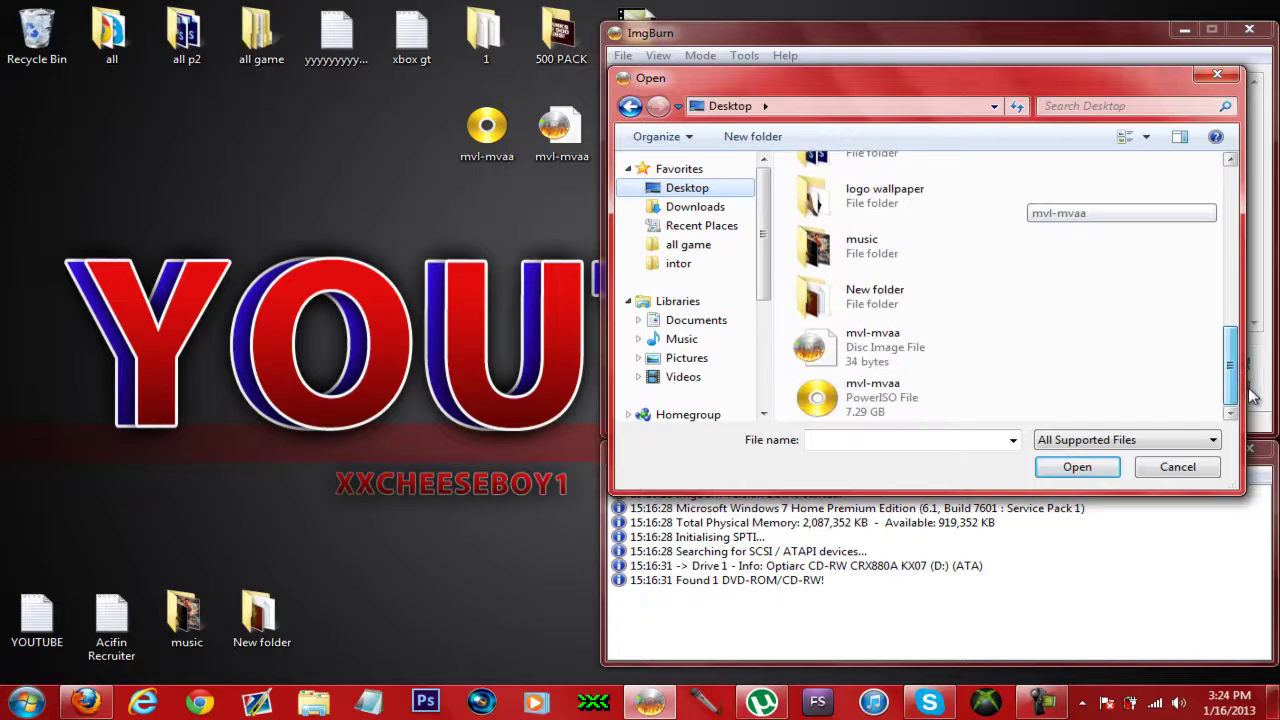
{"action": "left_click", "coordinate": [860, 345]}
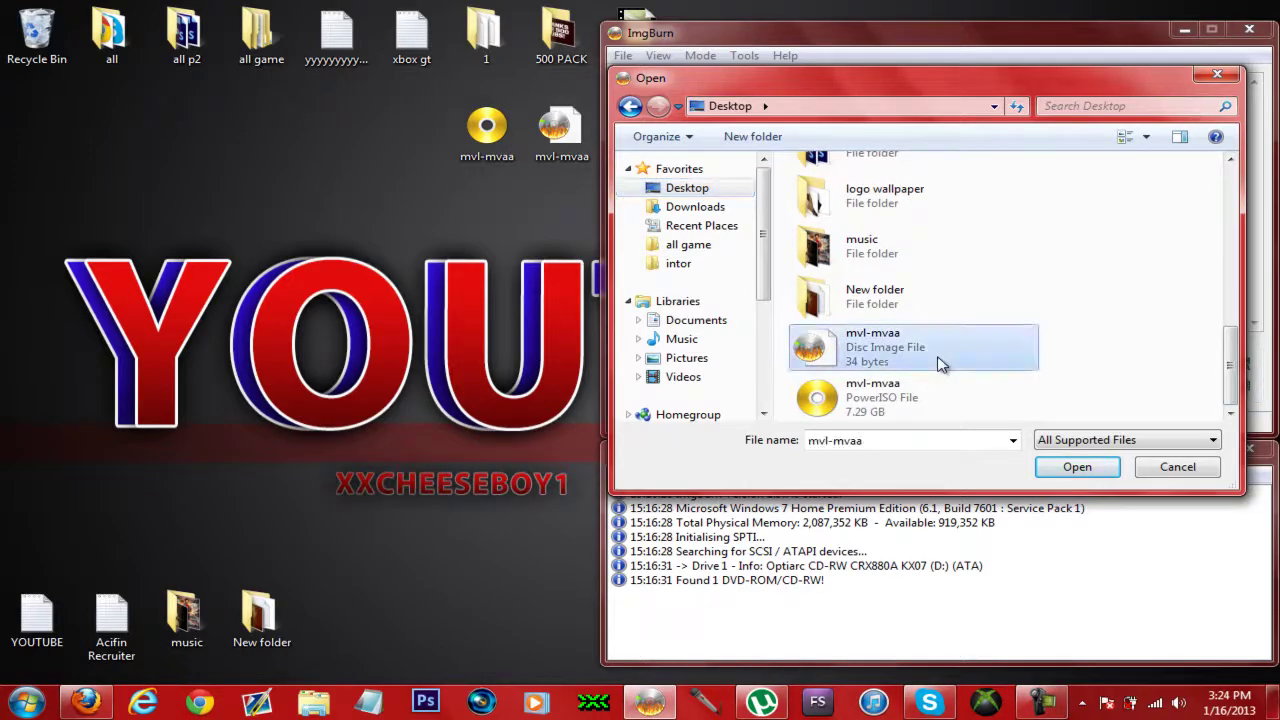
{"action": "left_click", "coordinate": [1066, 467]}
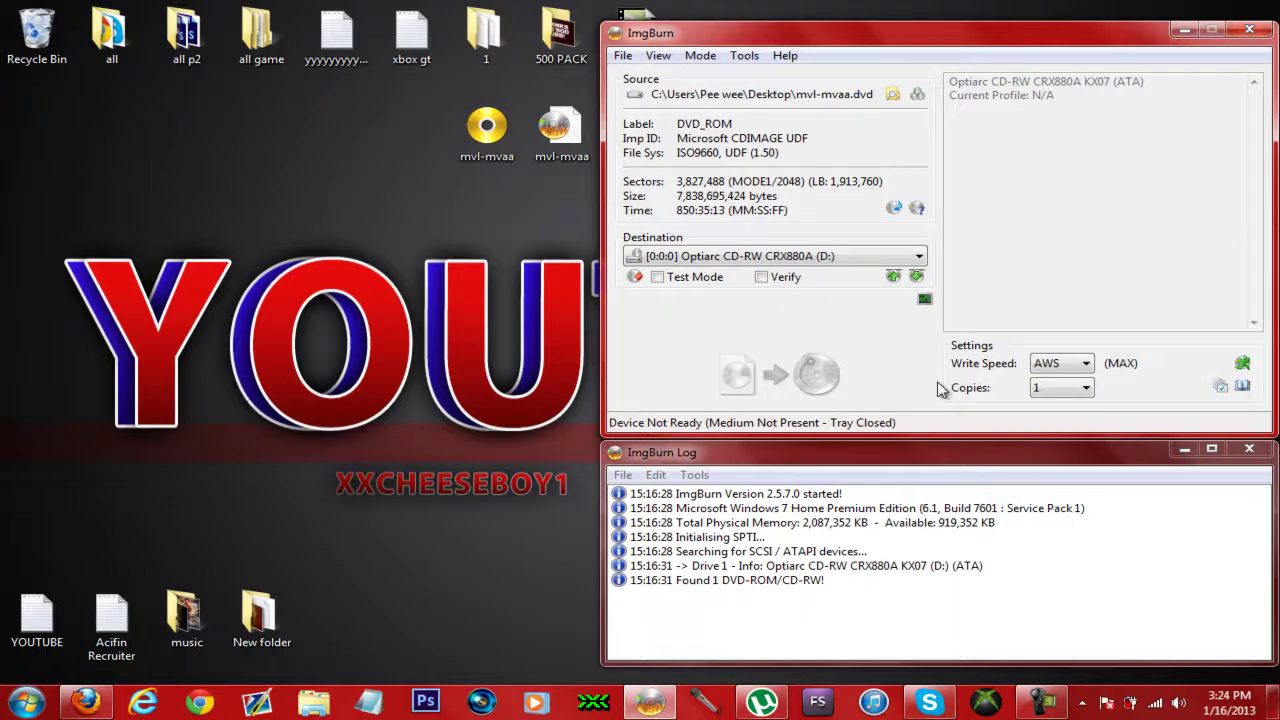
Choose 2.4x write speed, keeping the Optiarc CRX880A as the destination drive.
{"action": "left_click", "coordinate": [1045, 364]}
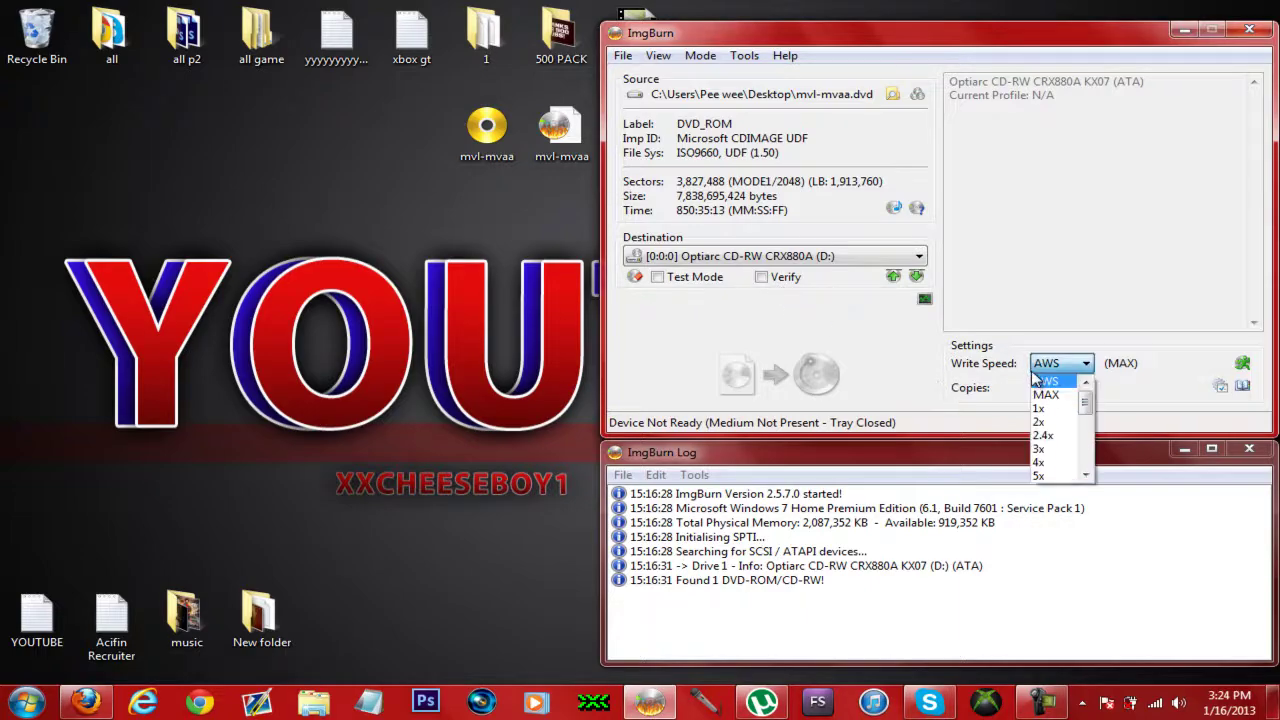
{"action": "left_click", "coordinate": [1057, 437]}
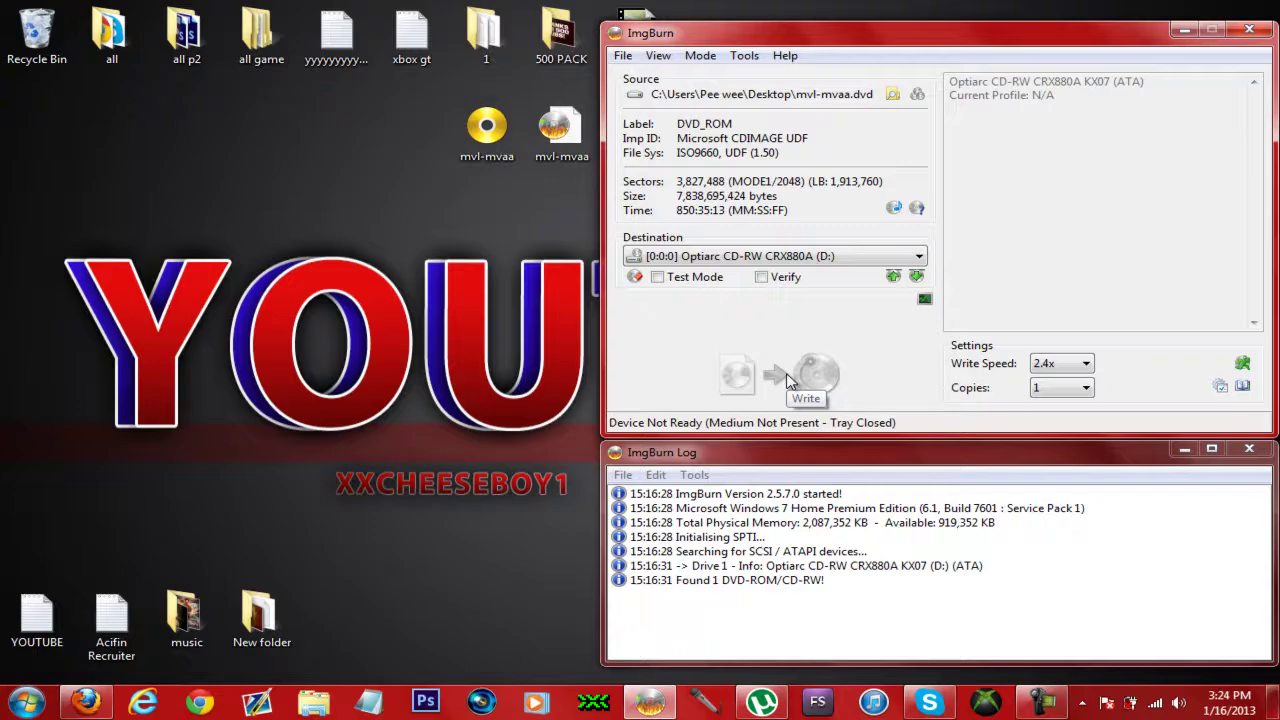
{"action": "left_click", "coordinate": [806, 257]}
{"action": "left_click", "coordinate": [805, 273]}
{"action": "left_click", "coordinate": [1037, 697]}
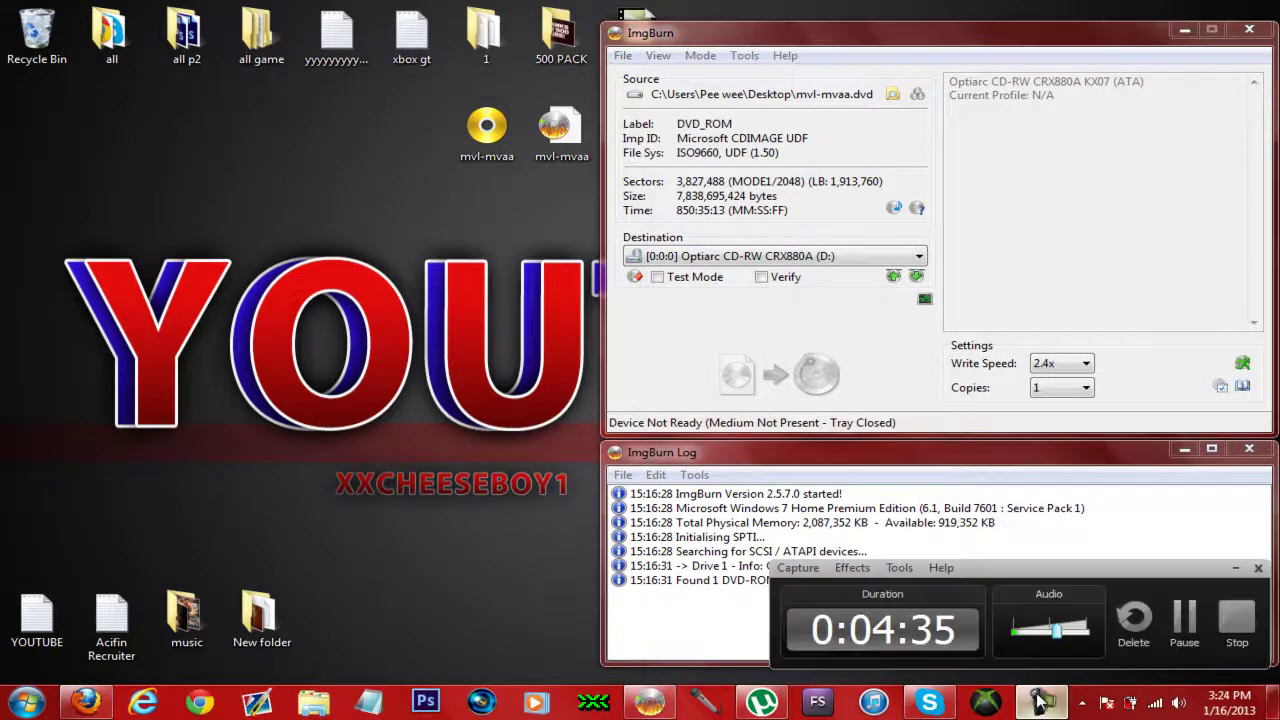